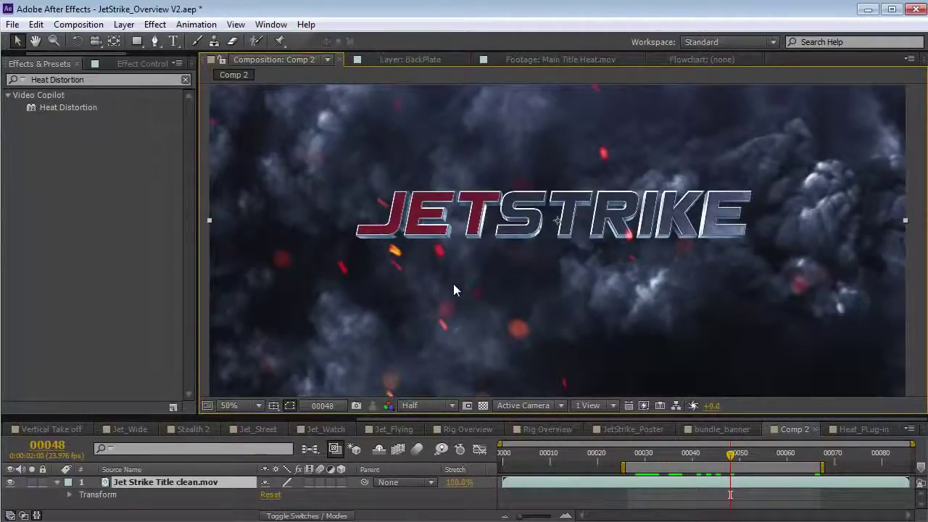
Apply the Turbulent Displace effect to the title clip, with Amount 120 and Size 18
left_click(155, 24)
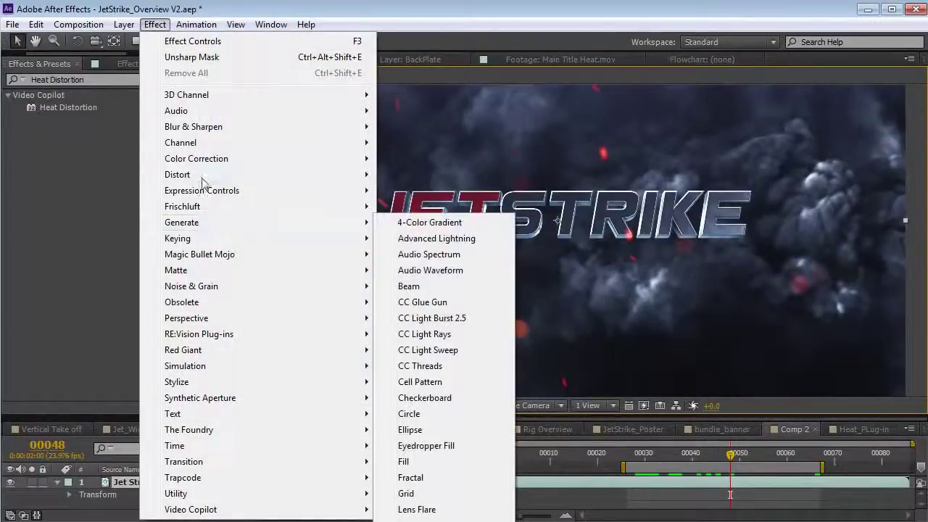
mouse_move(296, 181)
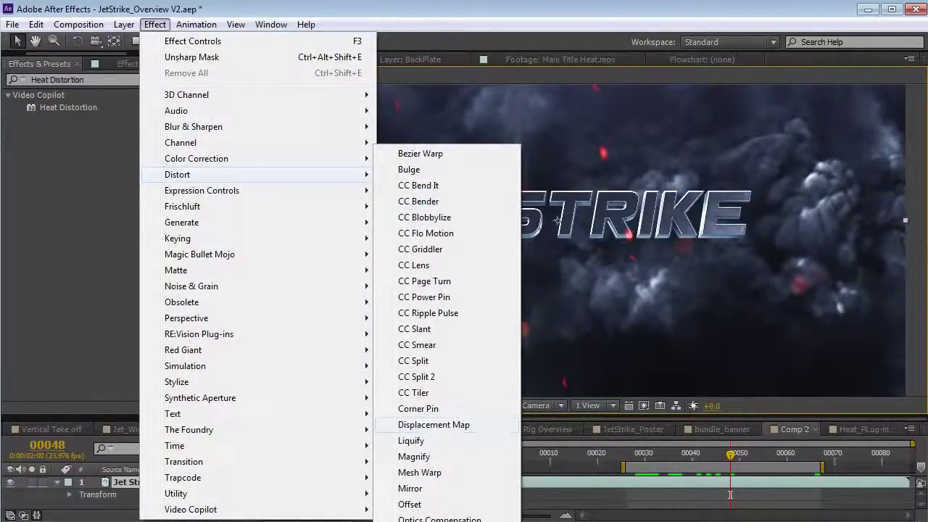
left_click(437, 521)
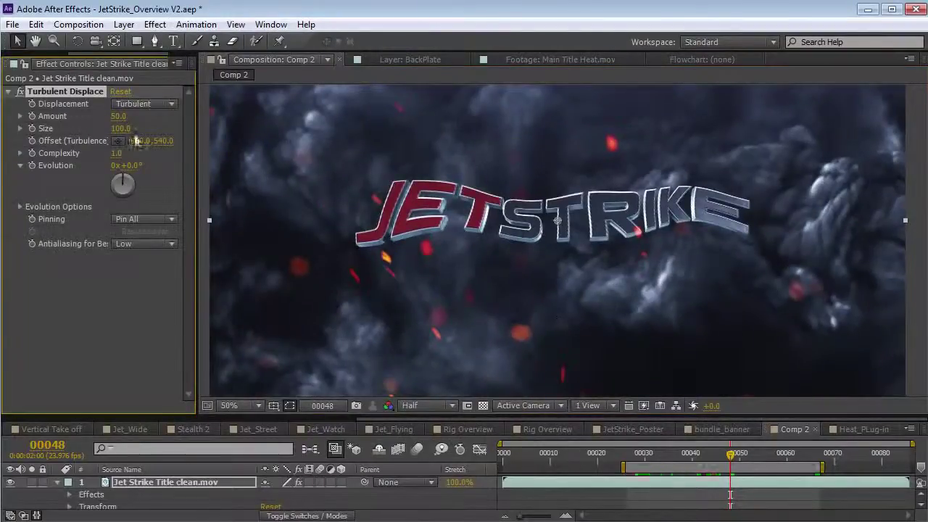
mouse_move(120, 128)
left_mouse_down()
mouse_move(64, 136)
mouse_move(109, 126)
mouse_move(87, 133)
mouse_move(119, 134)
left_mouse_up()
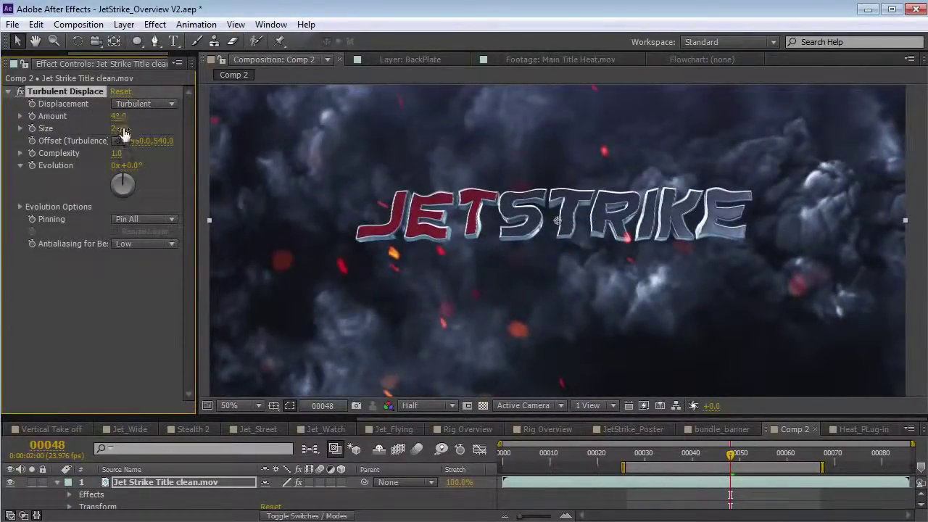
left_click_drag(119, 130, 159, 114)
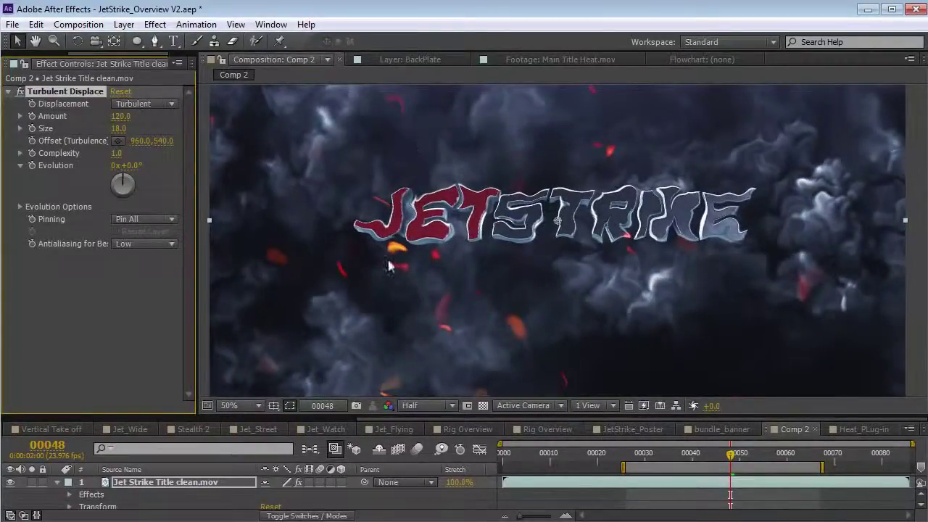
Duplicate the title layer and delete Turbulent Displace from the lower copy
left_click(574, 495)
left_click(575, 482)
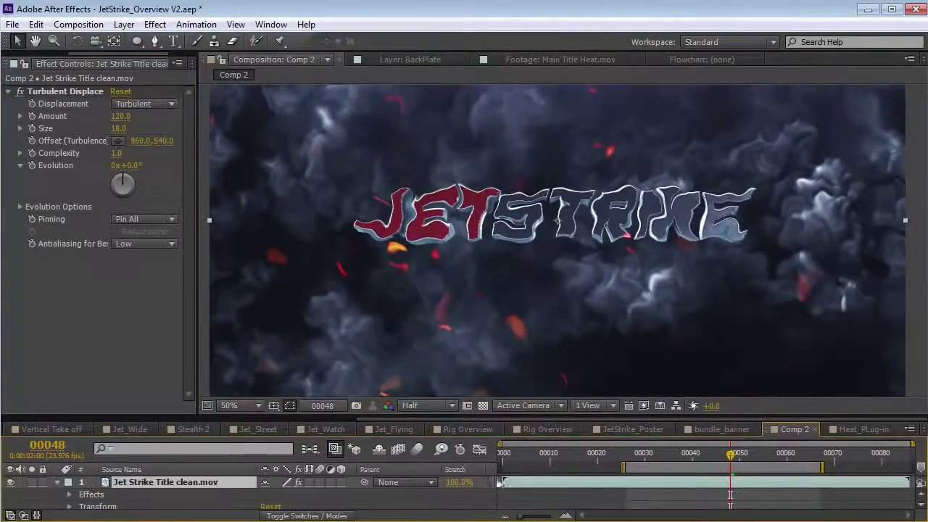
key("ctrl+d")
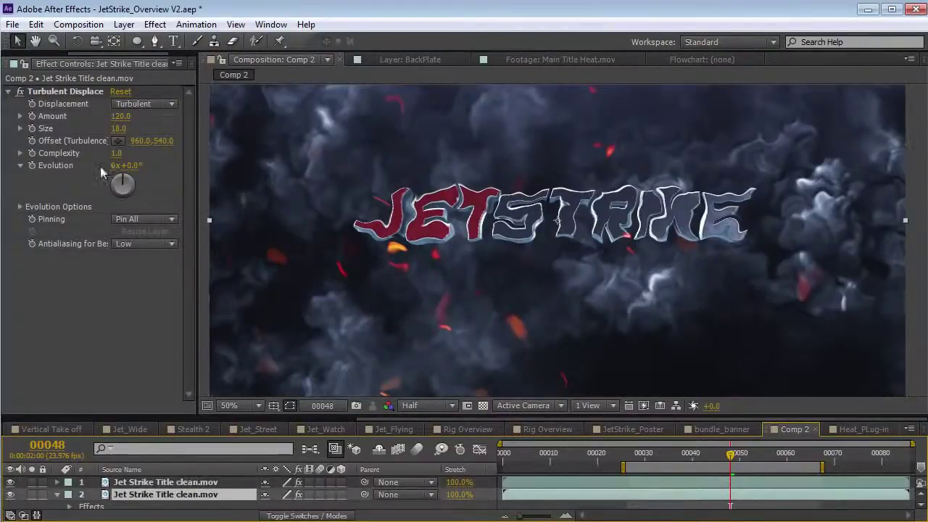
left_click(67, 93)
key("Delete")
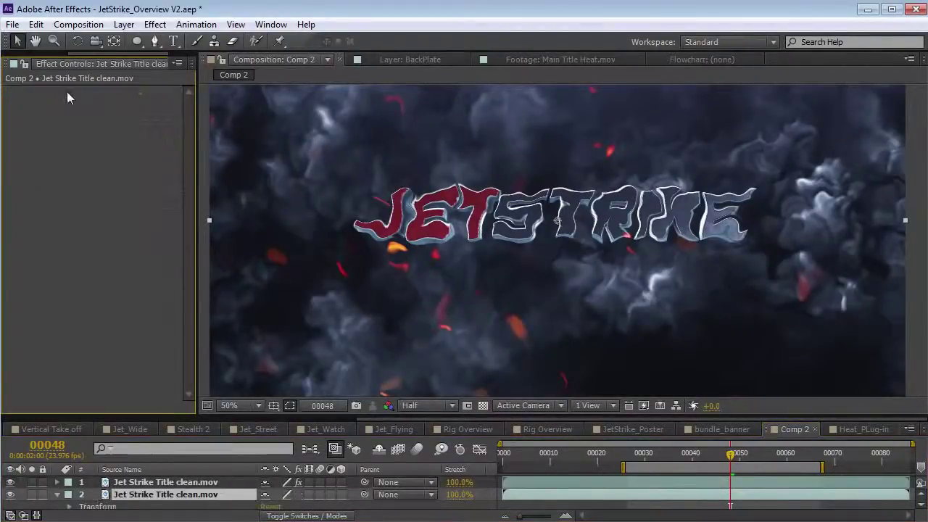
Mask the upper title copy with an ellipse around JET, feathered 132 pixels, and set the displacement Evolution to 51°
left_click(165, 482)
left_click(137, 42)
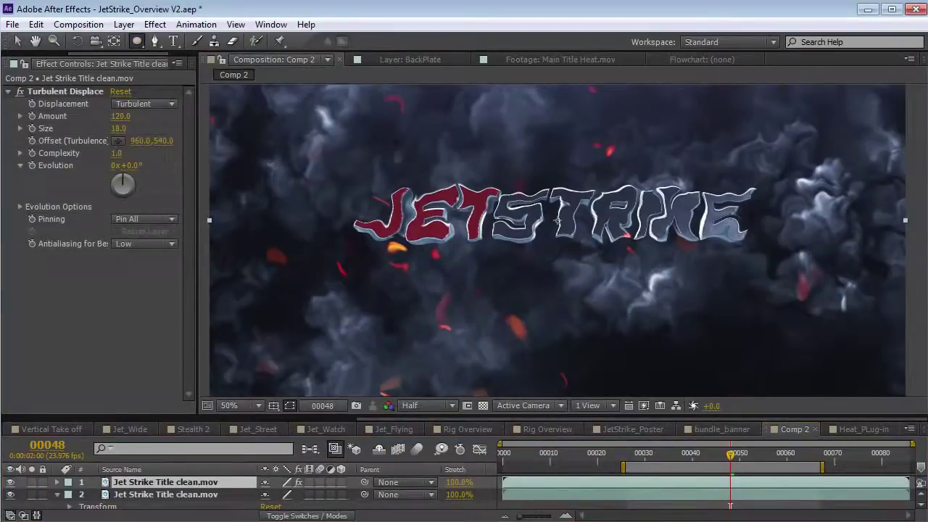
mouse_move(317, 154)
left_mouse_down()
mouse_move(445, 239)
mouse_move(536, 279)
left_mouse_up()
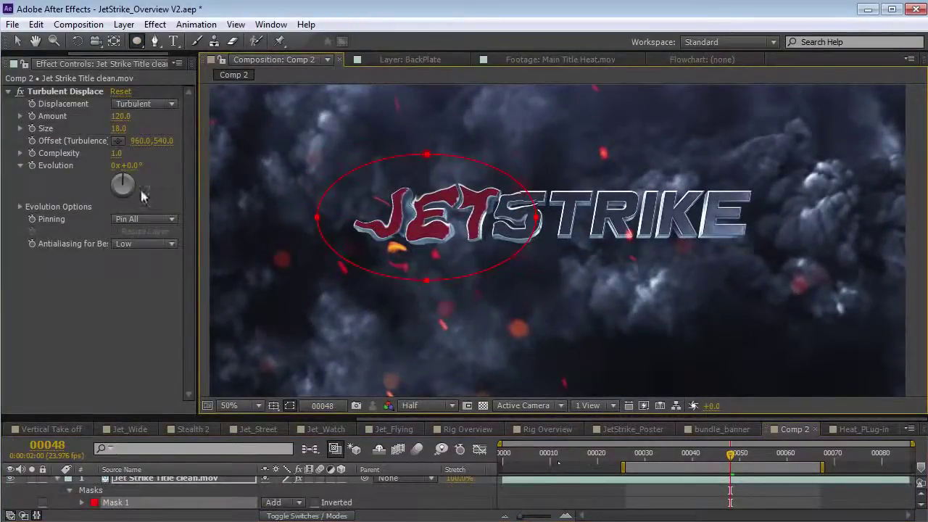
left_click_drag(134, 172, 171, 172)
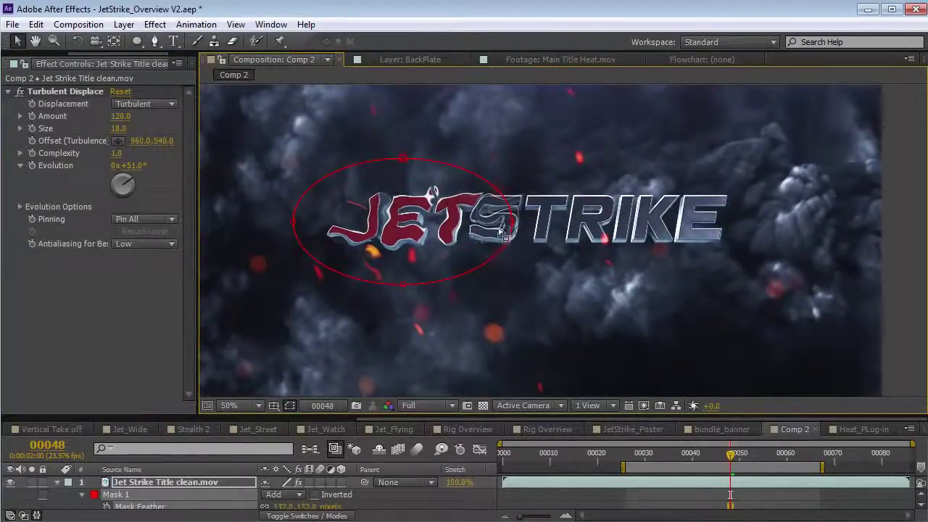
Try adjusting the mask's edge around the letter S and set the Turbulent Displace Amount to 128
scroll(501, 233, "up", 2)
mouse_move(527, 271)
left_mouse_down()
mouse_move(362, 268)
mouse_move(530, 265)
left_mouse_up()
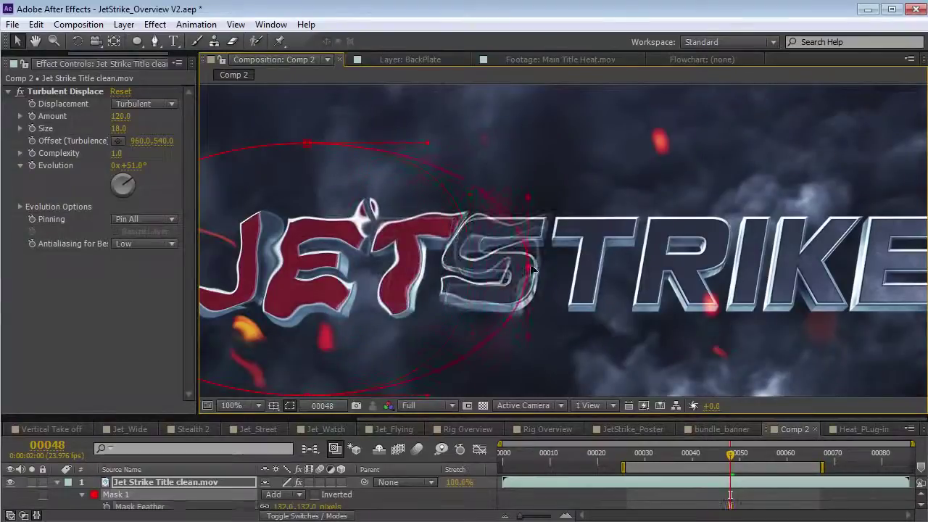
key("ctrl+z")
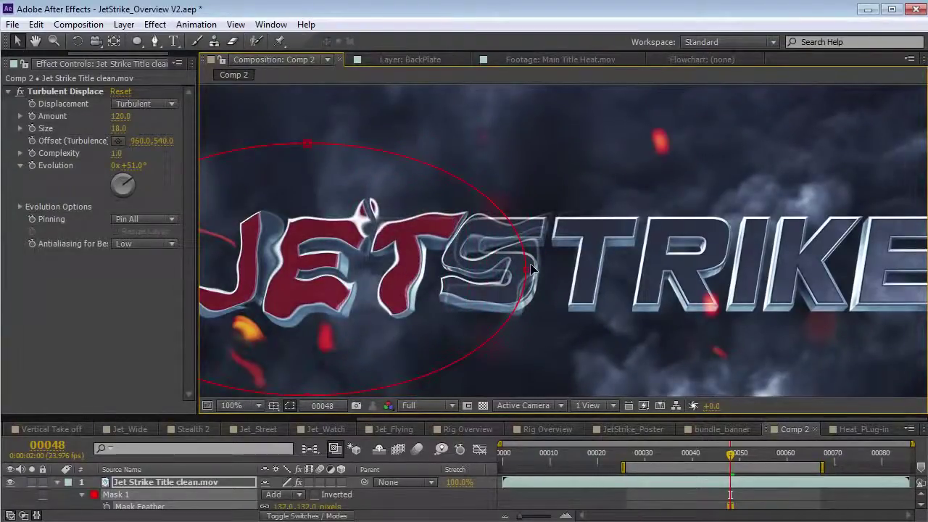
left_click_drag(119, 116, 125, 117)
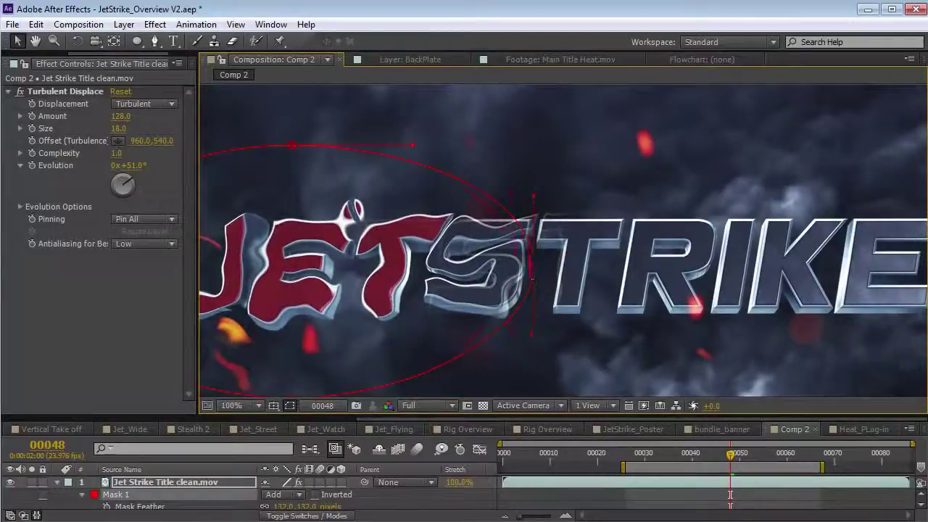
left_click_drag(532, 278, 521, 263)
scroll(415, 354, "down", 1)
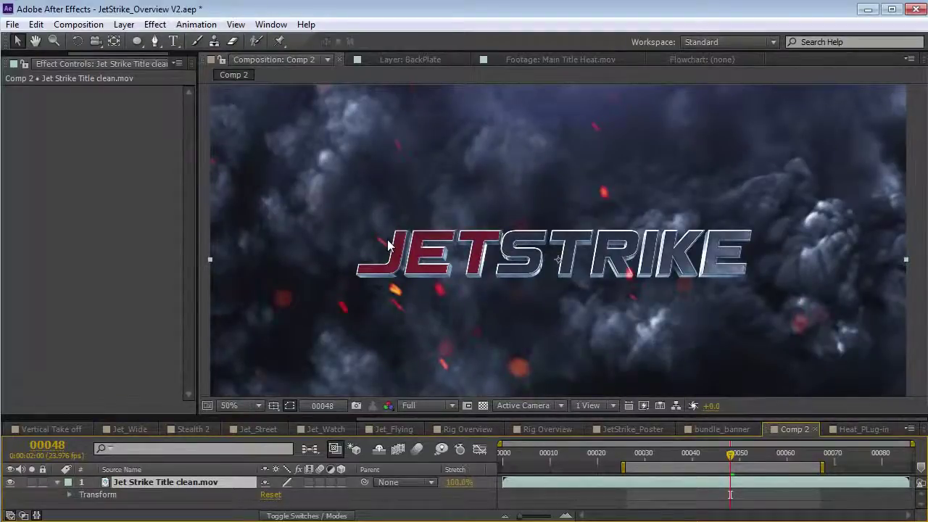
Apply the Video Copilot Heat Distortion effect to the clean title clip
key("space")
left_click_drag(593, 291, 588, 284)
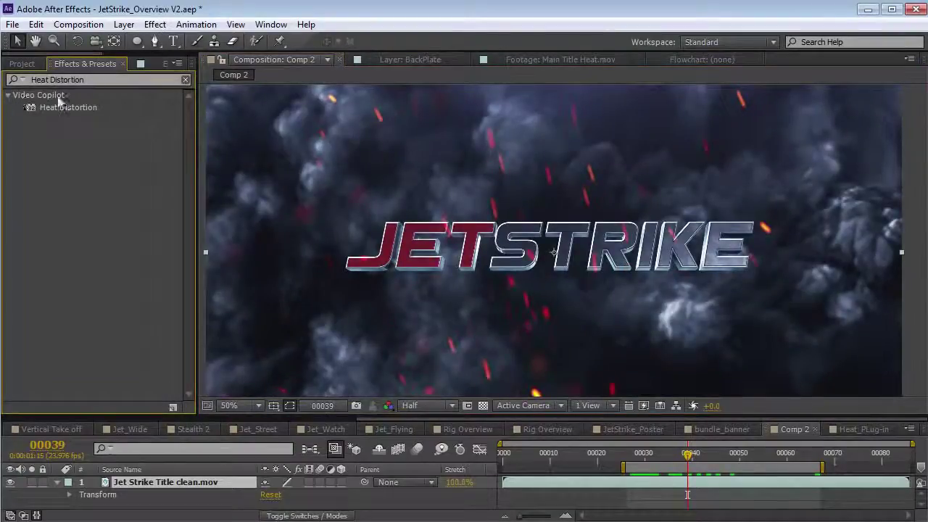
left_click_drag(61, 107, 64, 140)
left_click_drag(52, 106, 525, 221)
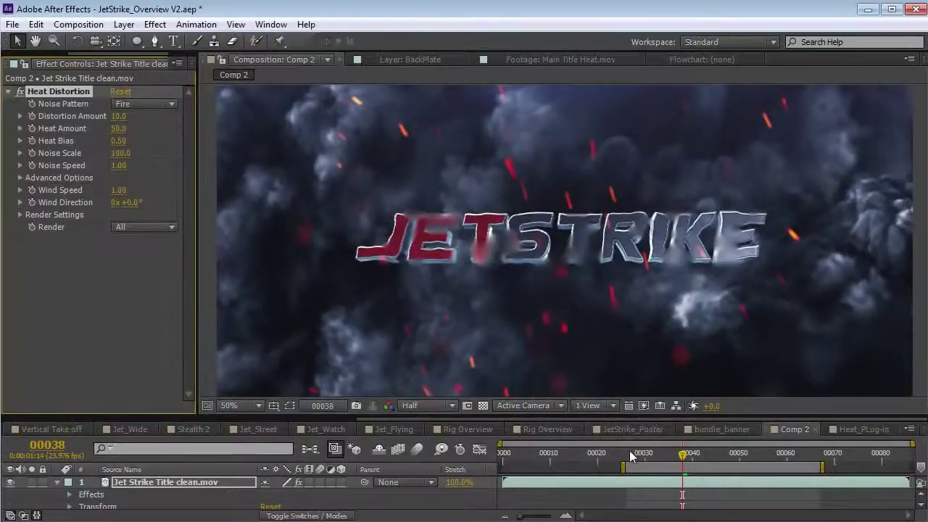
Set the Distortion Amount to 13 and the Heat Amount to 50, judging the title at frame 40
left_click_drag(629, 455, 692, 461)
scroll(433, 264, "up", 2)
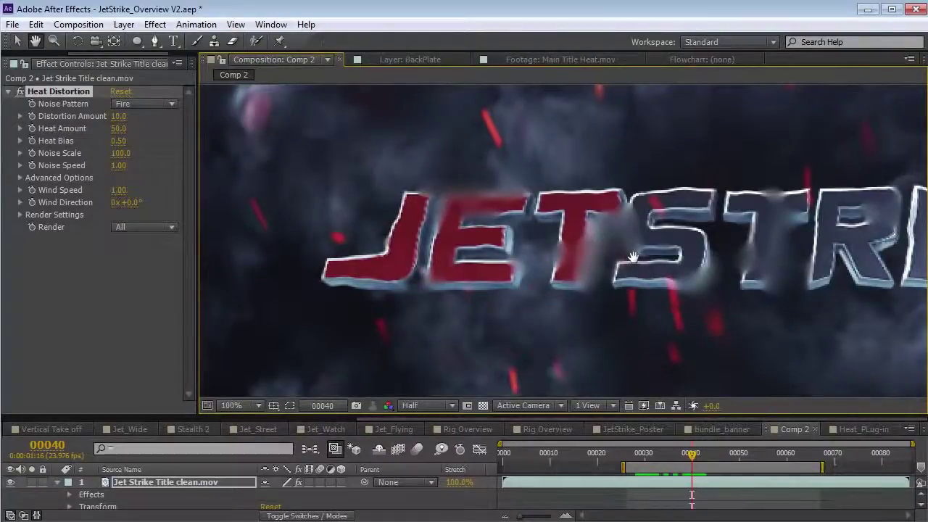
scroll(348, 218, "down", 2)
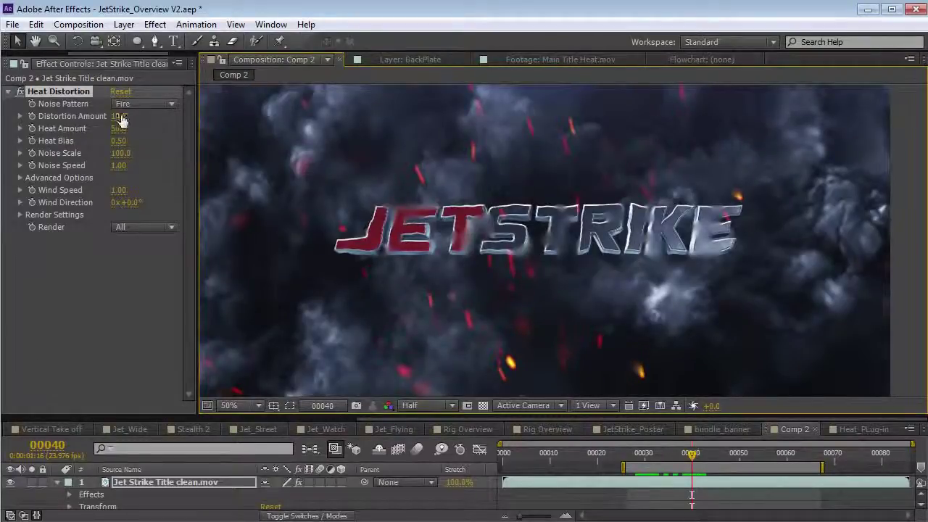
mouse_move(121, 120)
left_mouse_down()
mouse_move(167, 120)
mouse_move(125, 124)
left_mouse_up()
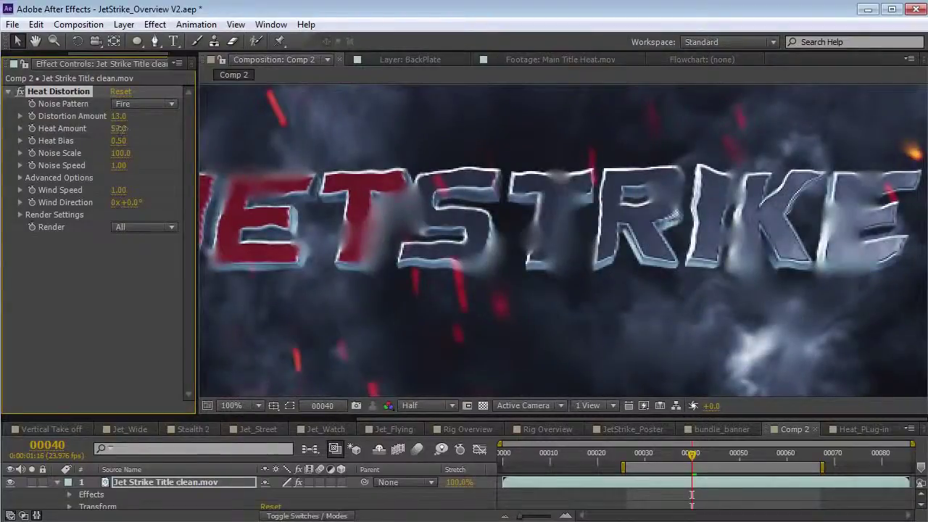
mouse_move(121, 129)
left_mouse_down()
mouse_move(155, 125)
mouse_move(112, 132)
left_mouse_up()
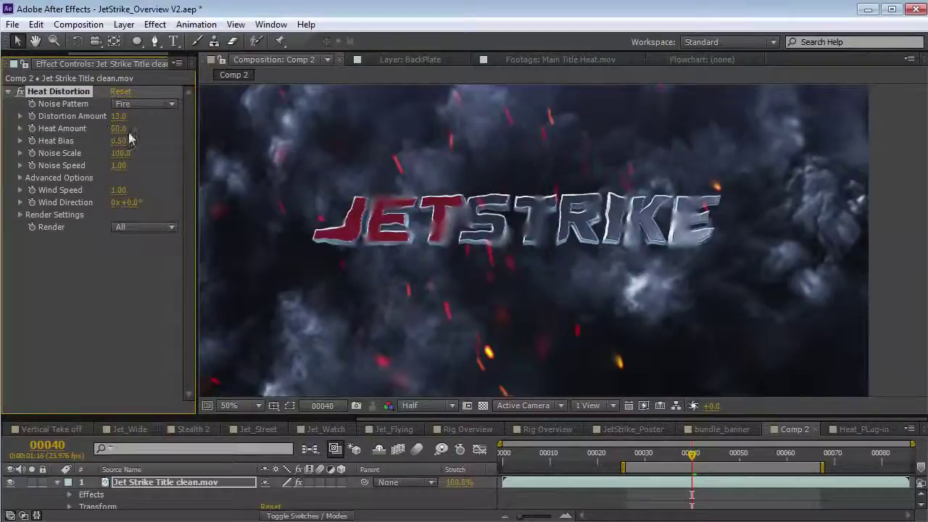
mouse_move(117, 119)
left_mouse_down()
mouse_move(133, 117)
mouse_move(127, 145)
mouse_move(117, 136)
left_mouse_up()
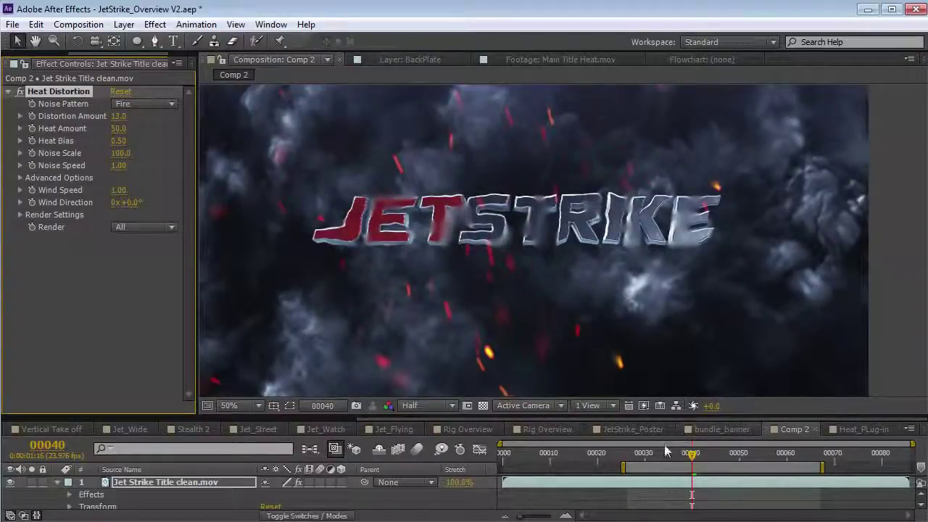
Set the Heat Bias to 0.19, judging the distorted title at frame 35
left_click_drag(638, 459, 668, 468)
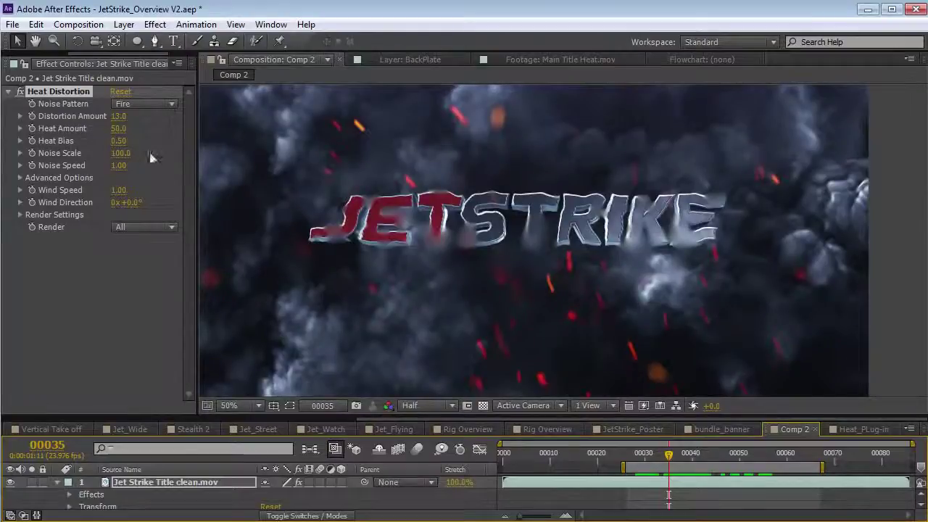
scroll(326, 228, "up", 2)
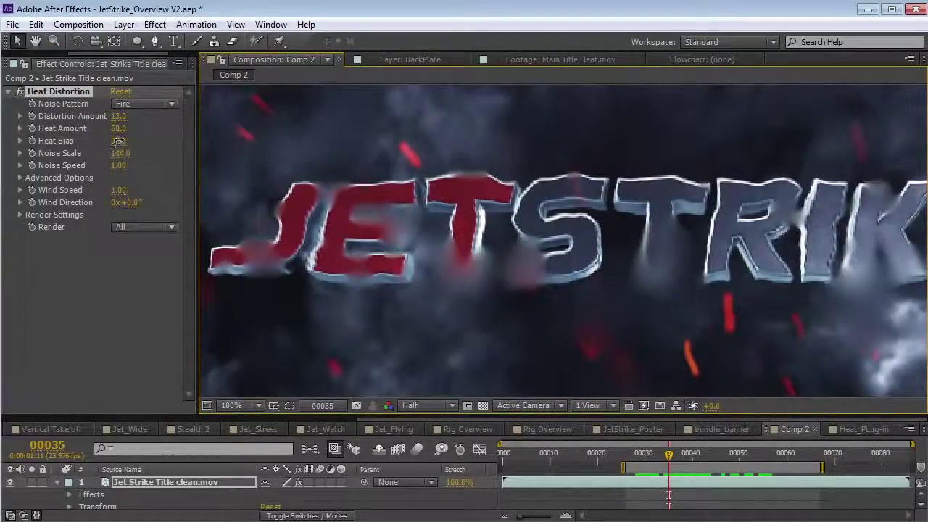
left_click_drag(118, 141, 102, 145)
scroll(352, 212, "down", 2)
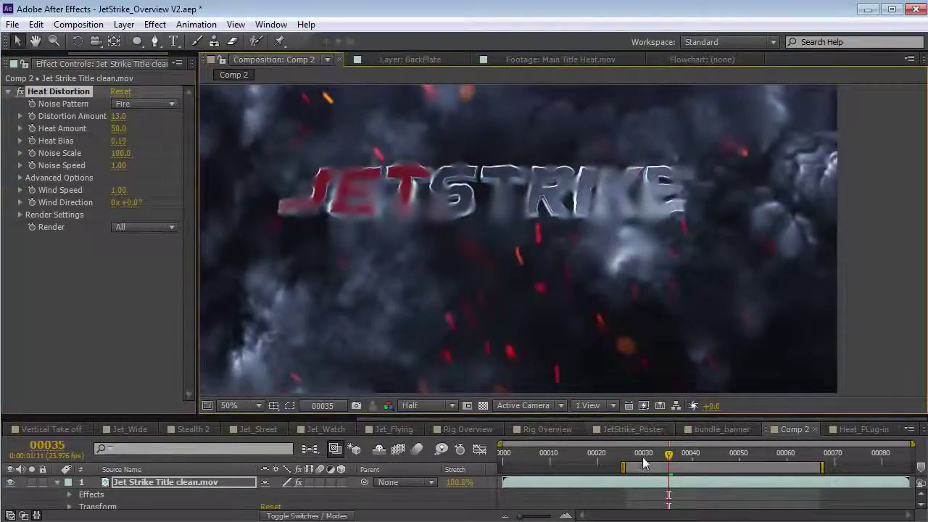
Try a Heat Amount of 2 at frame 31 and undo the change
left_click_drag(643, 463, 650, 486)
left_click_drag(121, 131, 66, 133)
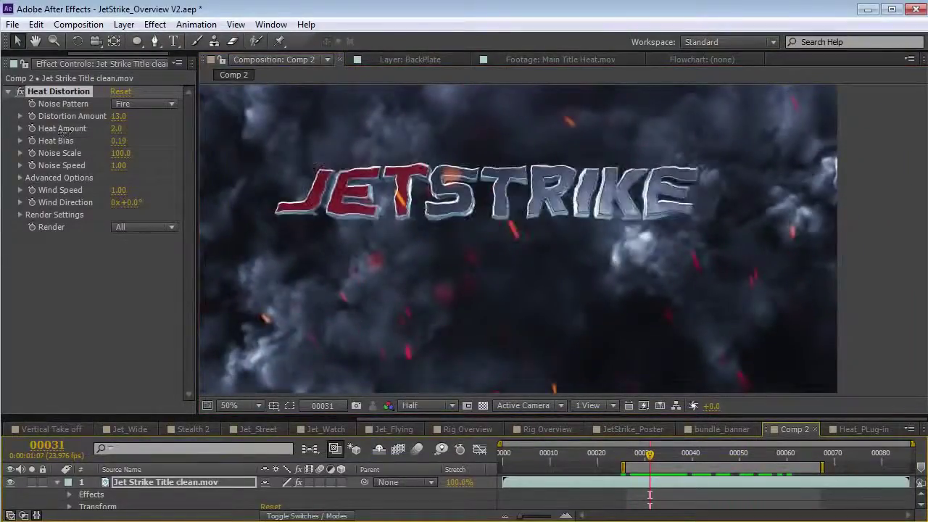
key("ctrl+z")
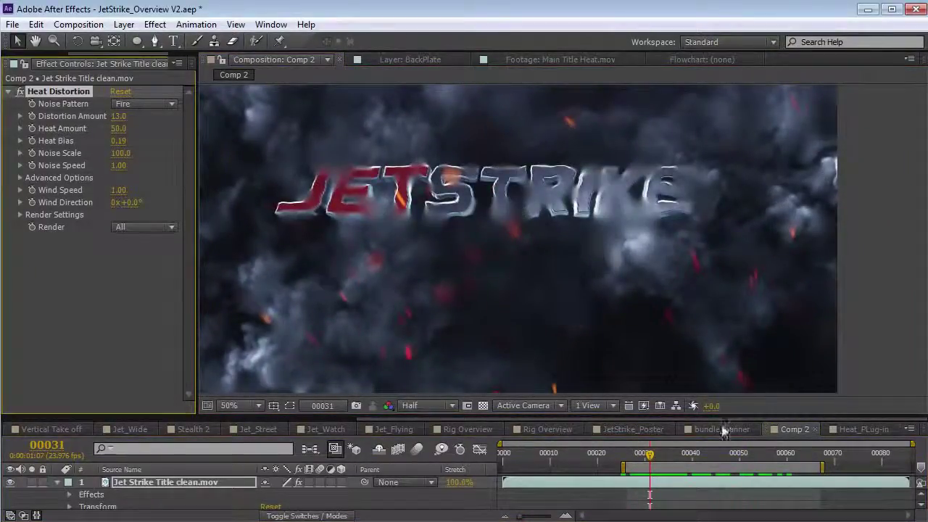
Move to frame 49 and play a preview of the heat-distorted title over the work area
left_click_drag(651, 457, 734, 470)
key("space")
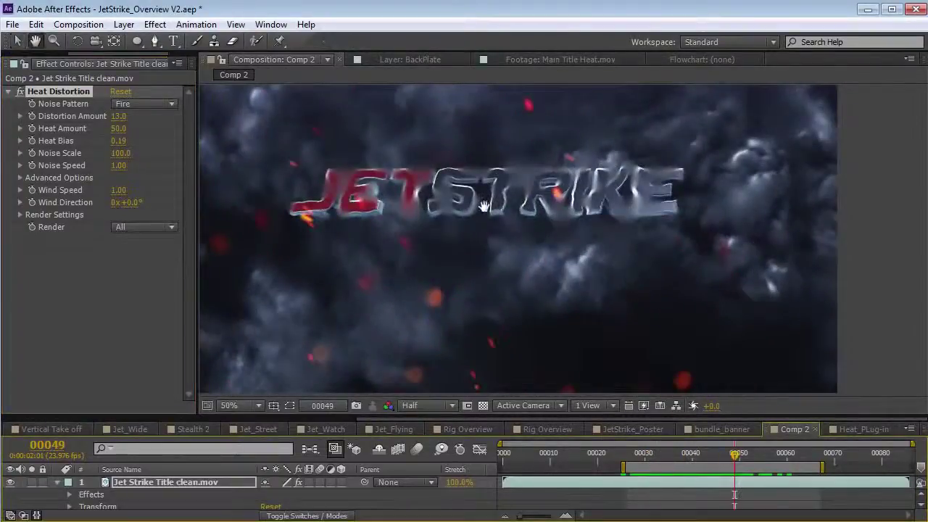
left_click_drag(484, 206, 505, 235)
key("KP_0")
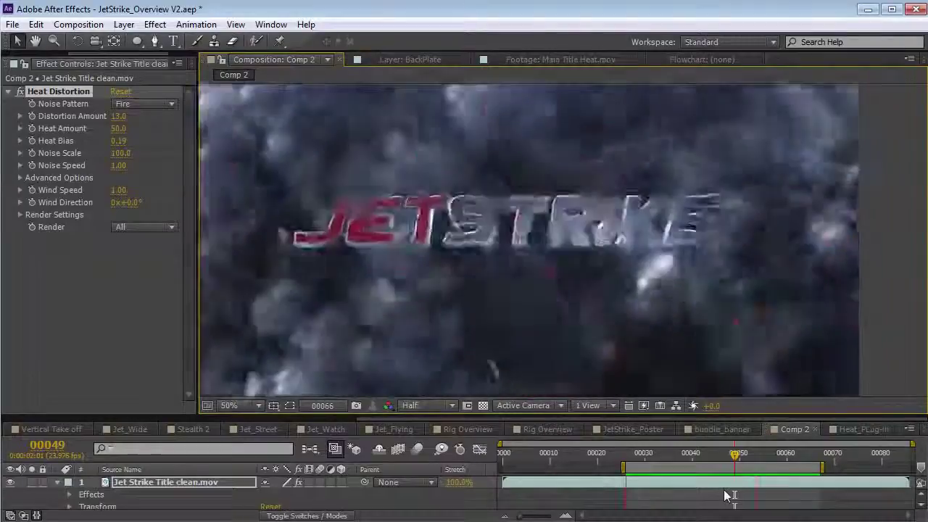
key("space")
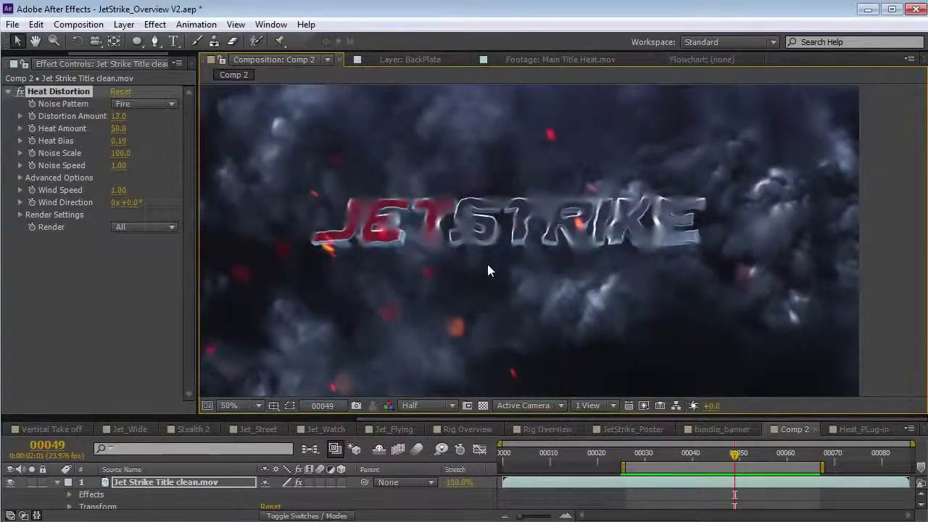
Set the Noise Scale to 266 and preview the distortion's motion
key("space")
left_click_drag(120, 155, 238, 143)
key("space")
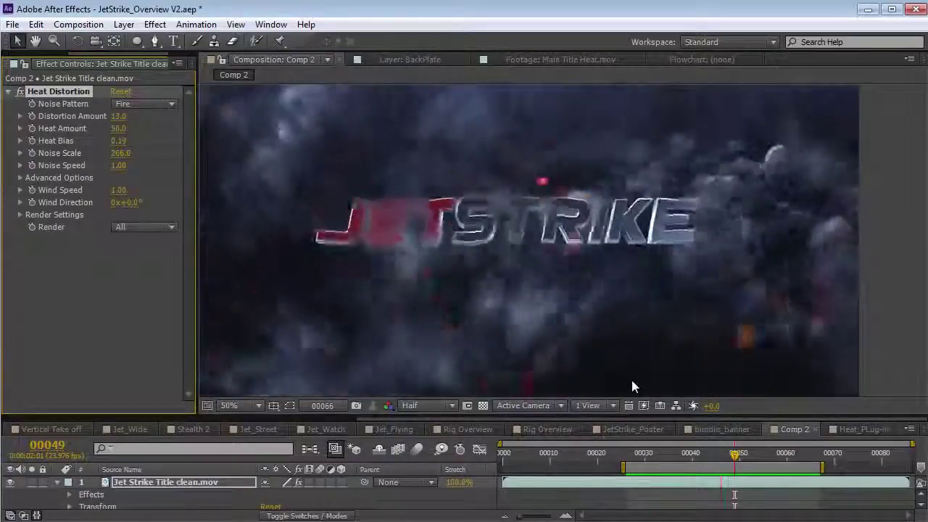
key("space")
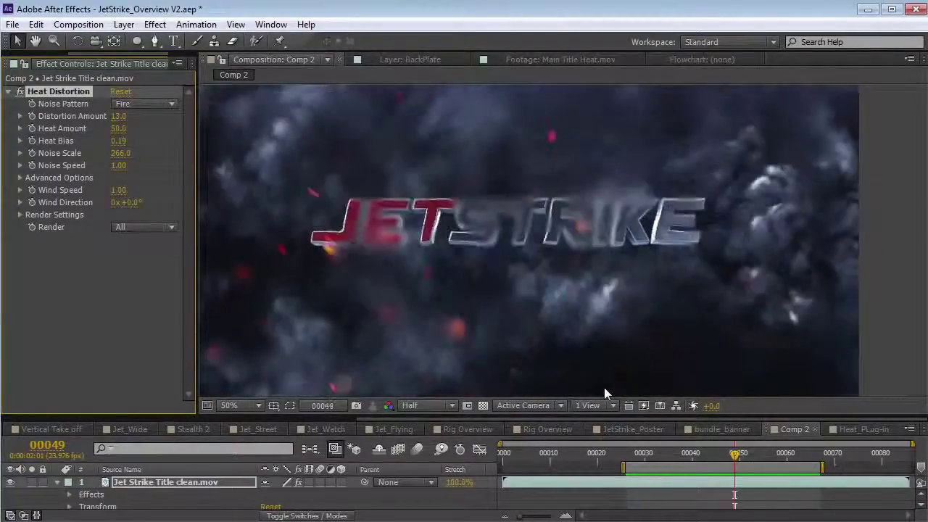
Set the Heat Amount to 66 and scrub the title to frame 53 to check the blur
key("space")
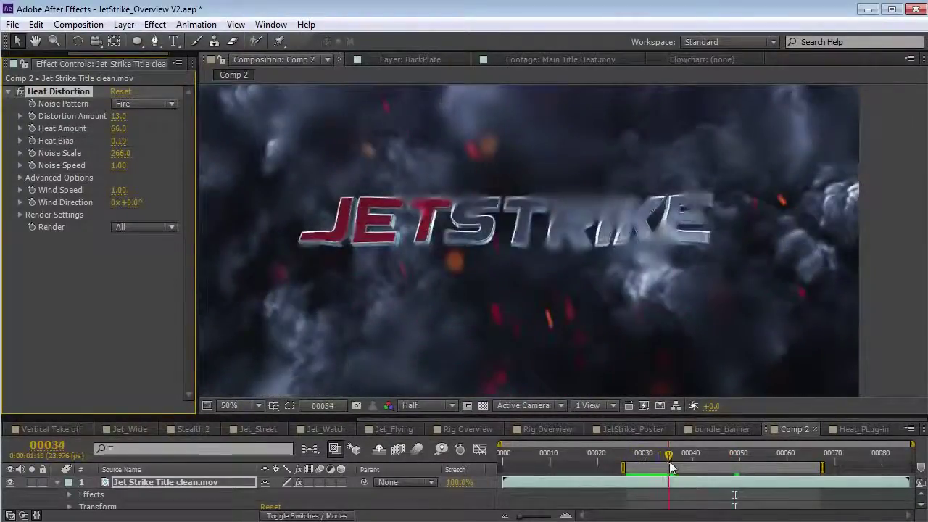
left_click(716, 466)
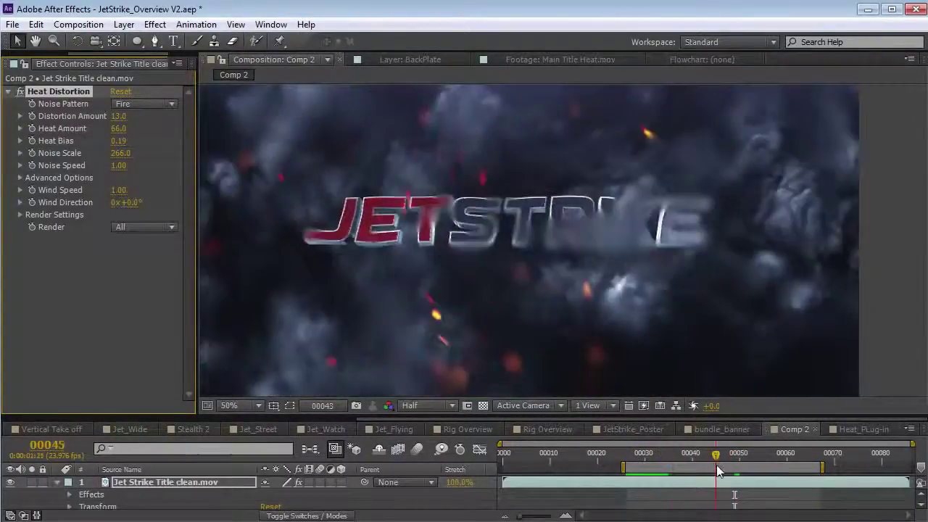
left_click_drag(716, 470, 754, 457)
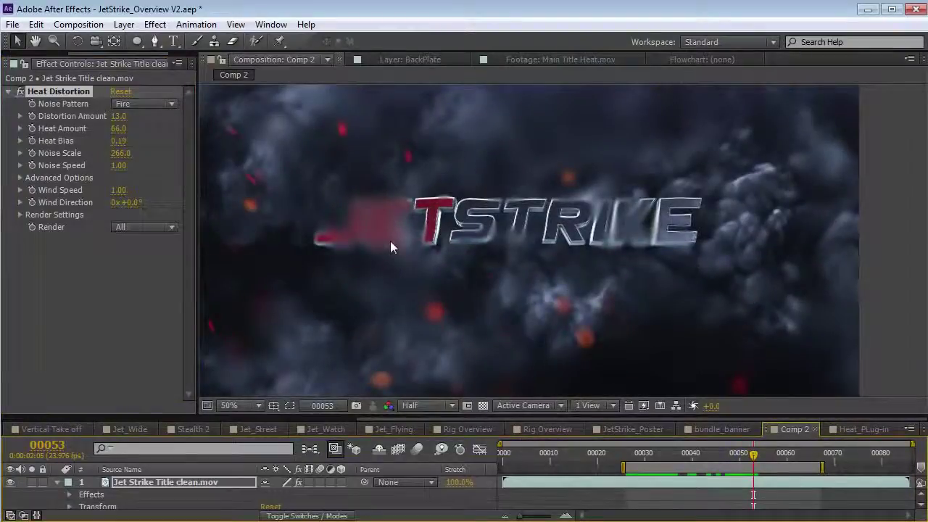
Preview the distorted title, then inspect the blurred letters around the red T at 100% and full resolution
key("KP_0")
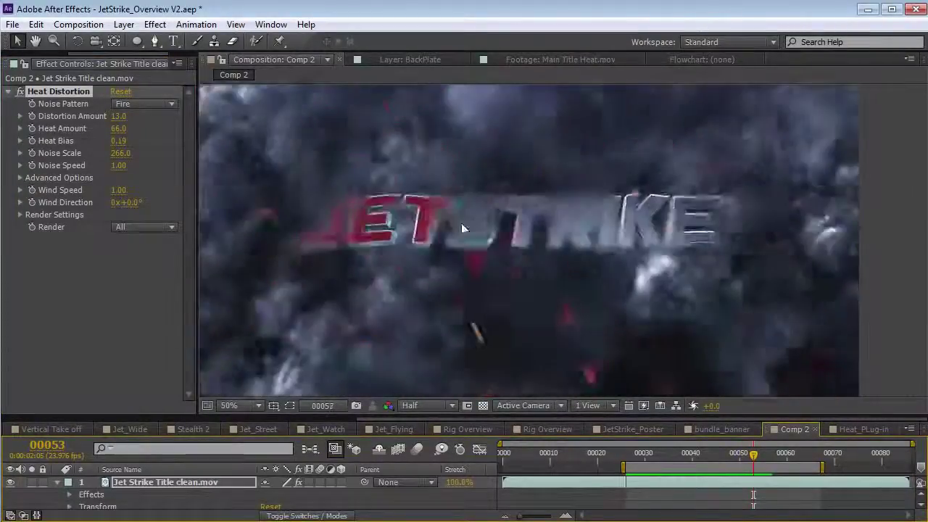
key("space")
scroll(428, 235, "up", 1)
left_click(432, 406)
left_click(454, 443)
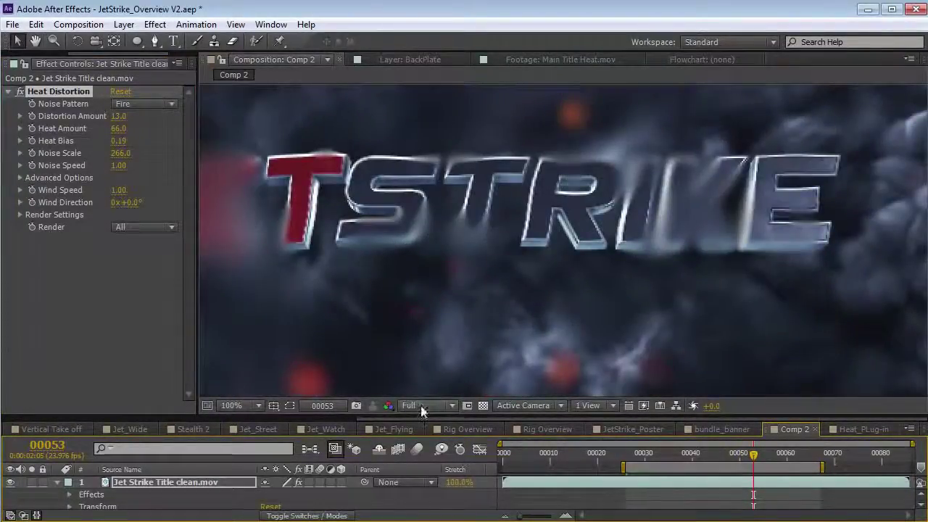
key("space")
left_click_drag(273, 166, 555, 217)
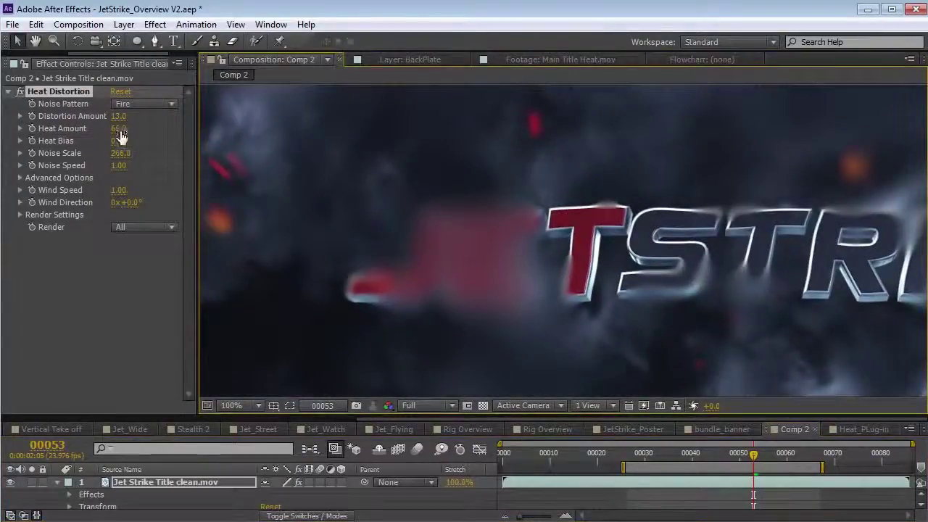
Try a Heat Amount of 15 on the title, then set it to 50
left_click_drag(92, 130, 110, 131)
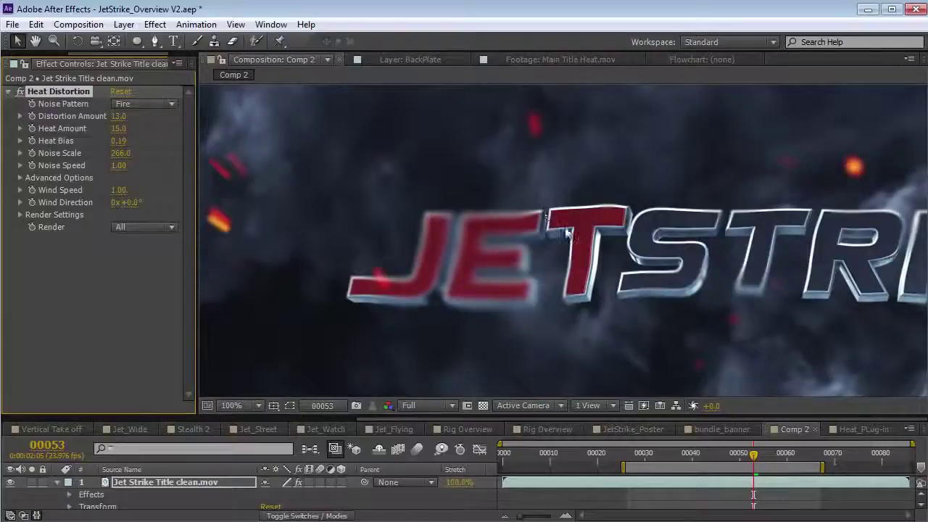
scroll(568, 229, "down", 1)
key("space")
left_click_drag(704, 287, 557, 274)
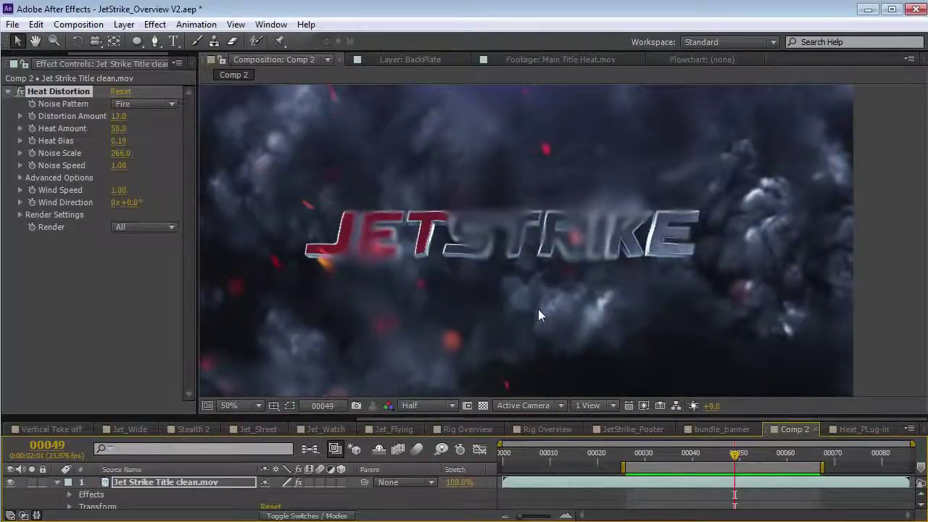
Switch to the Heat_PLug-in composition and move to frame 78, where the jet's turbine glows
left_click(855, 429)
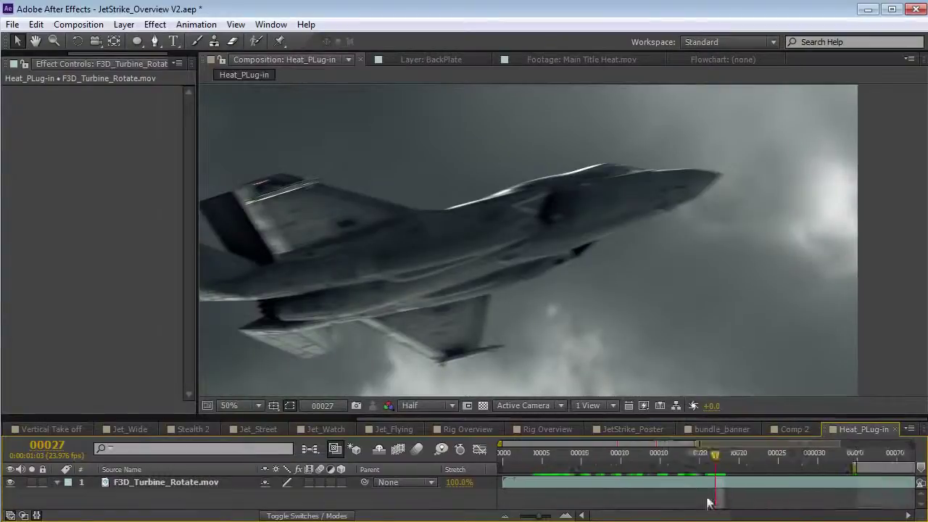
key("minus")
left_click_drag(685, 457, 734, 424)
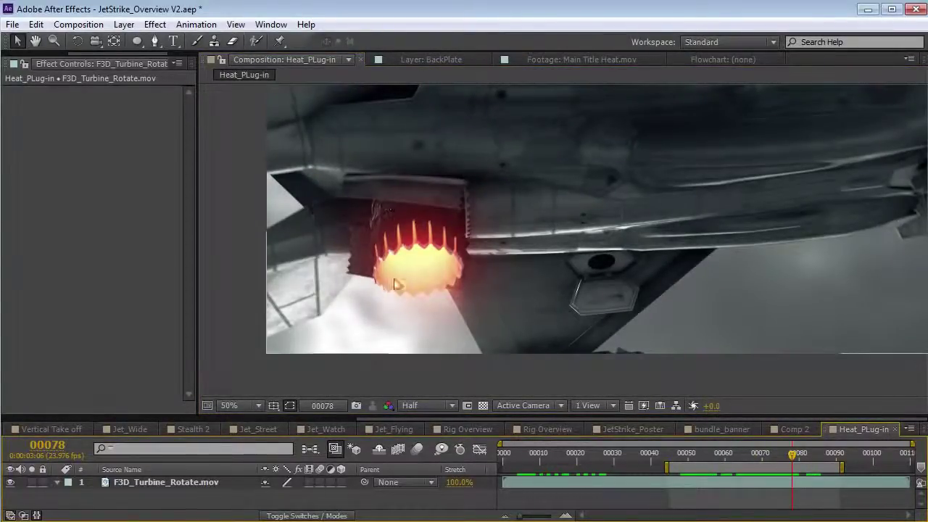
Apply Heat Distortion to the F3D_Turbine_Rotate.mov footage with a Distortion Amount of 32 and a Noise Scale of 72
left_click(72, 62)
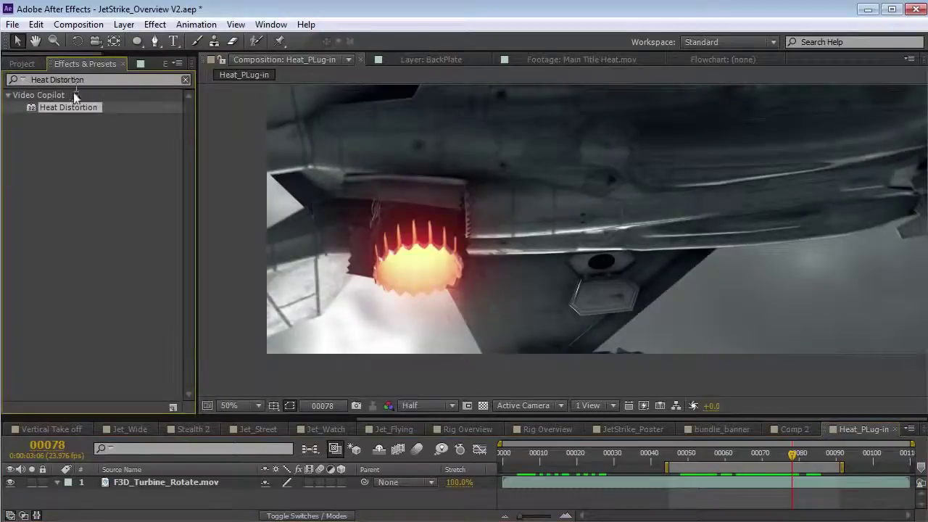
left_click_drag(67, 110, 466, 213)
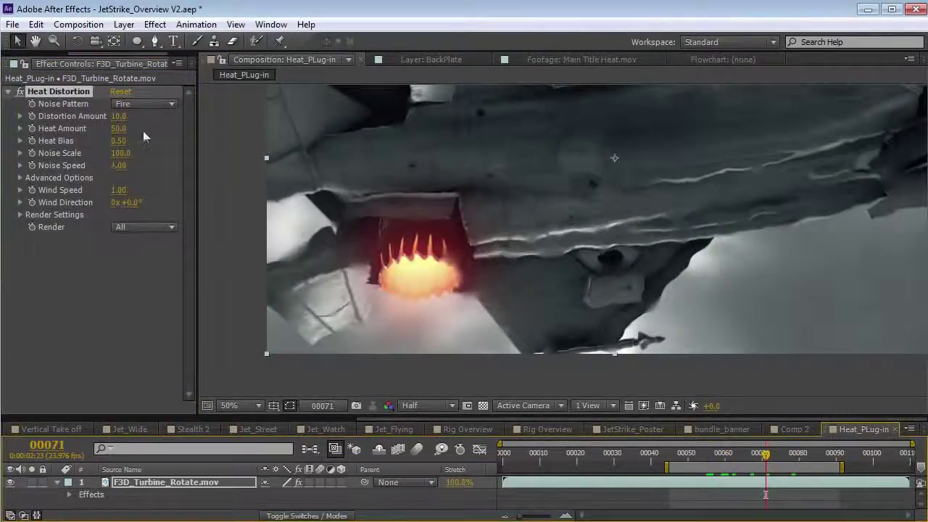
left_click_drag(120, 116, 100, 153)
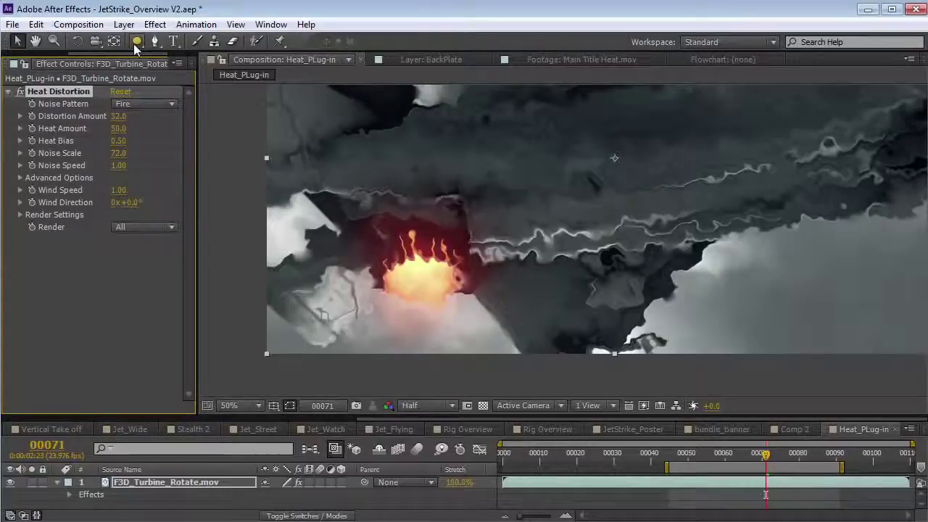
Draw a circular mask around the glowing turbine exhaust on the F3D_Turbine_Rotate.mov layer
left_click(202, 484)
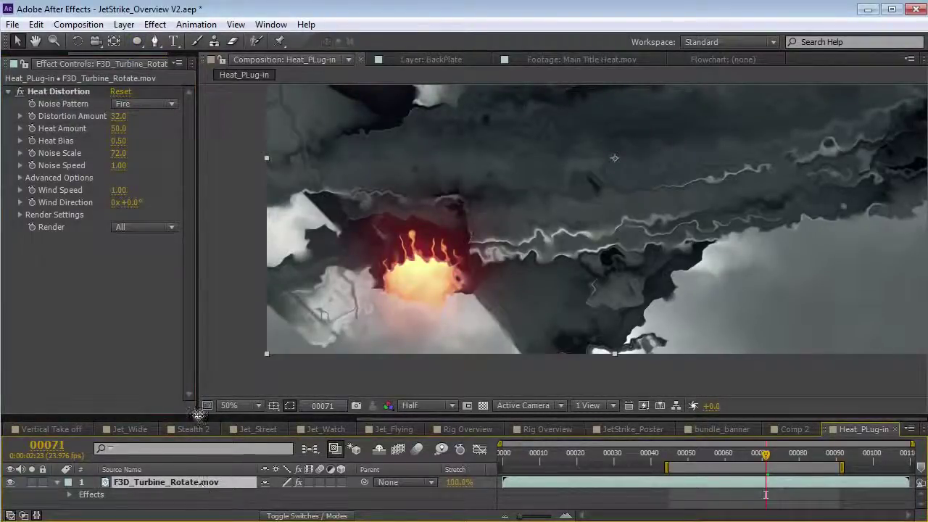
left_click(136, 42)
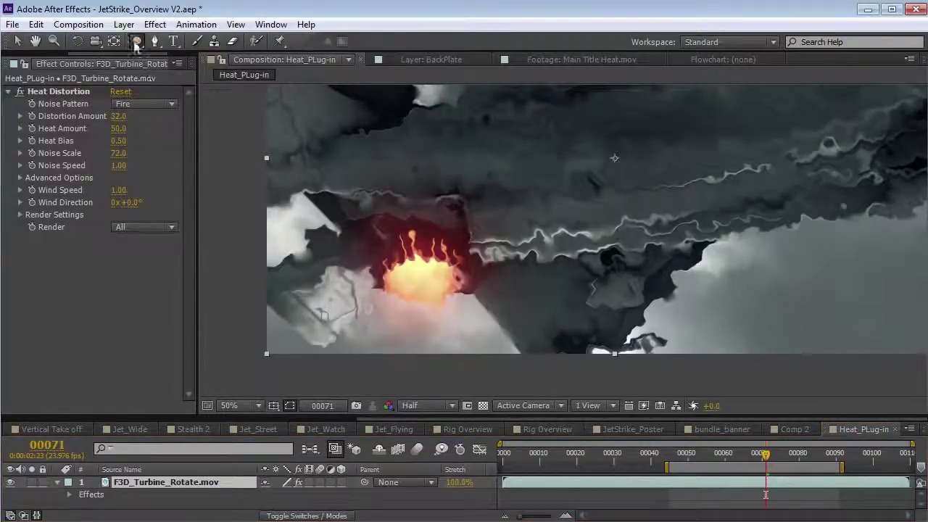
left_click_drag(353, 202, 498, 344)
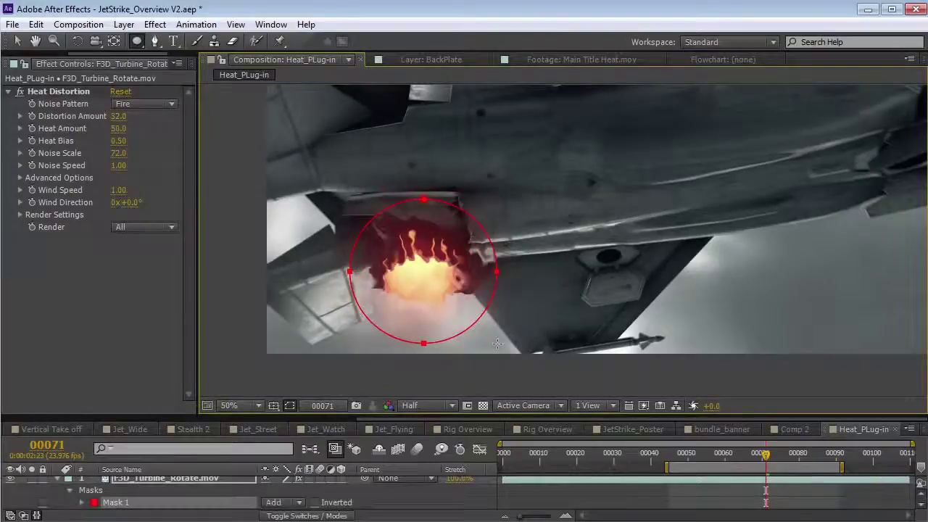
Reveal the exhaust mask's feather and set it to 80 pixels
key("h")
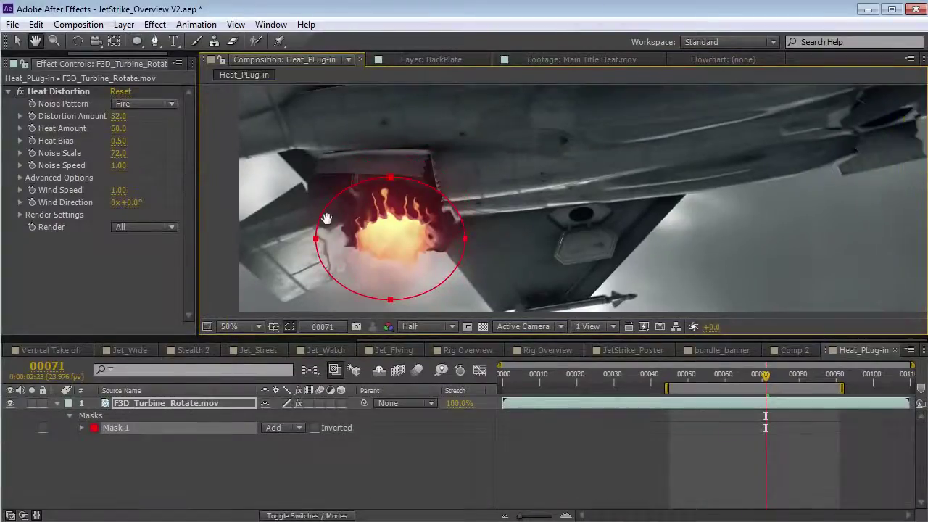
scroll(508, 218, "up", 2)
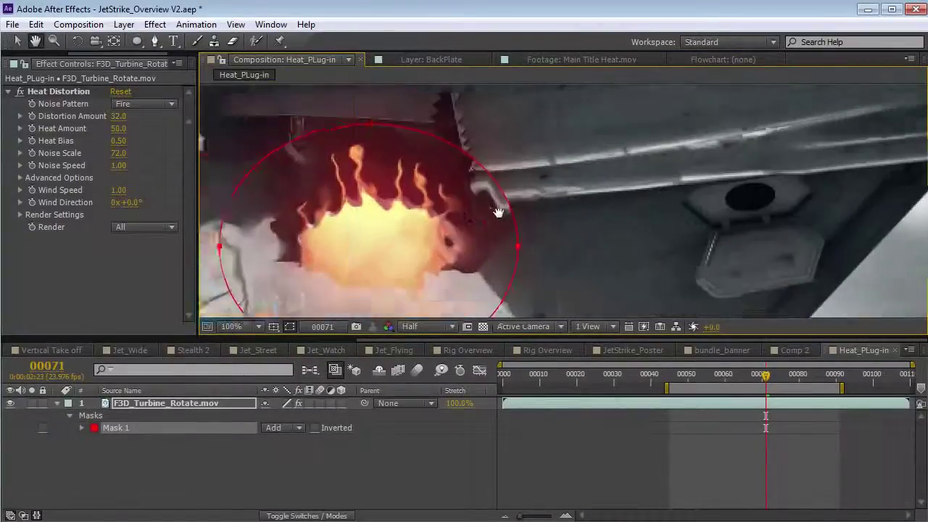
left_click_drag(548, 212, 572, 218)
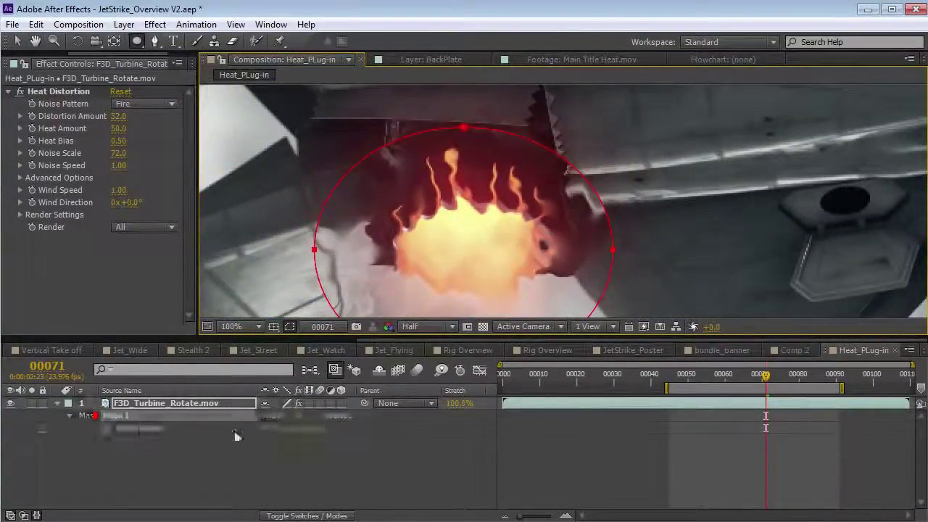
key("f")
left_click_drag(349, 428, 376, 428)
Set the exhaust mask's feather to 170 pixels and reshape its upper edge, lowering the top point to the flame tips
left_click_drag(475, 188, 485, 192)
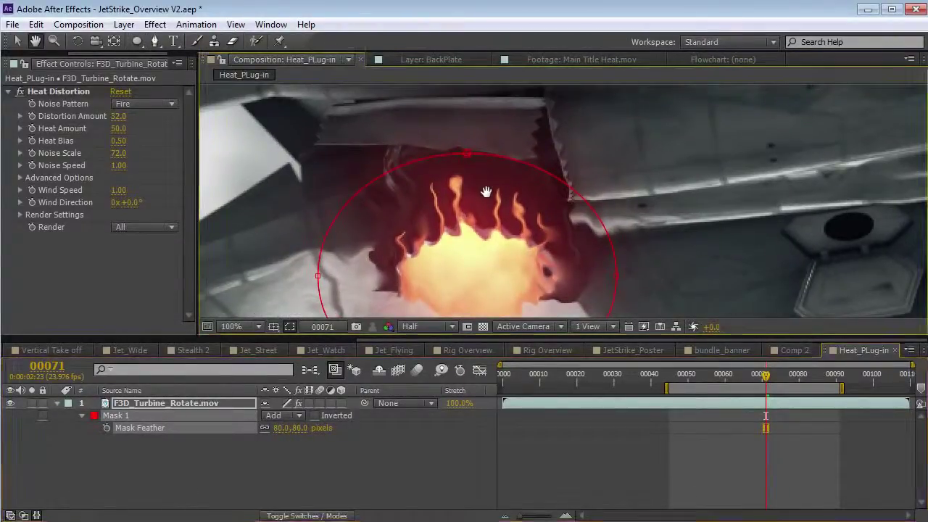
mouse_move(466, 153)
left_mouse_down()
mouse_move(457, 258)
mouse_move(467, 109)
mouse_move(468, 172)
mouse_move(453, 140)
left_mouse_up()
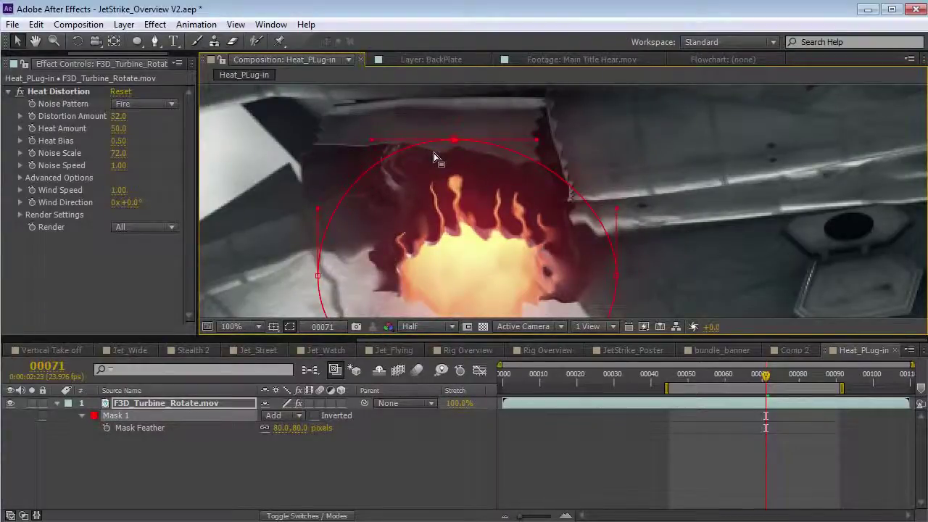
left_click(71, 91)
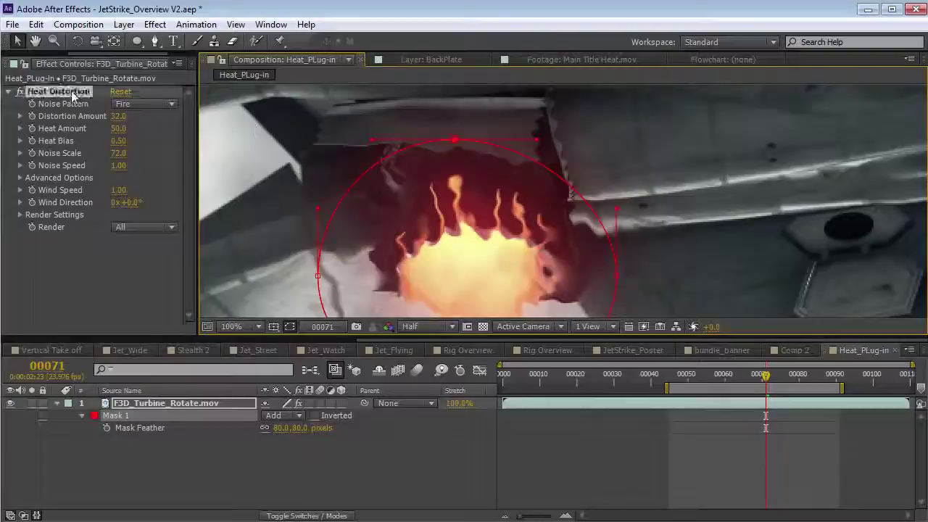
mouse_move(454, 144)
left_mouse_down()
mouse_move(468, 101)
mouse_move(459, 265)
mouse_move(455, 143)
left_mouse_up()
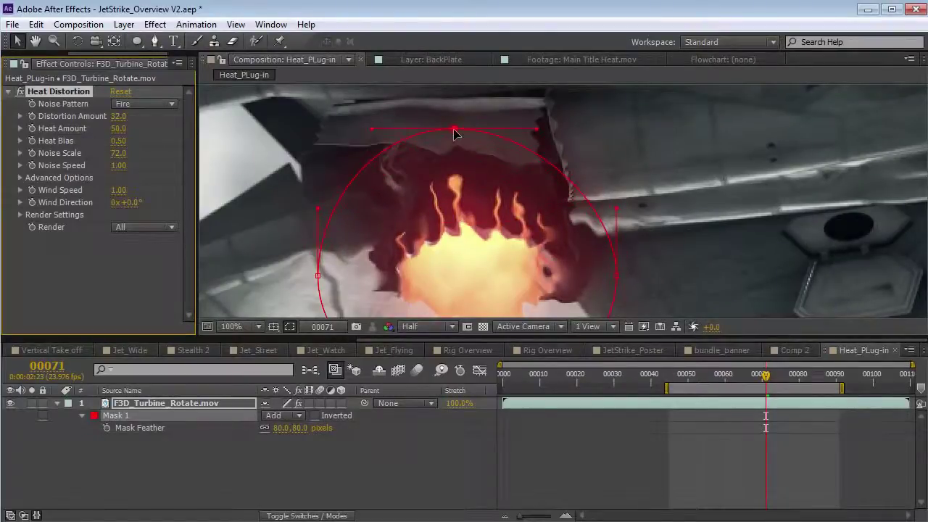
scroll(471, 221, "down", 1)
scroll(471, 221, "up", 1)
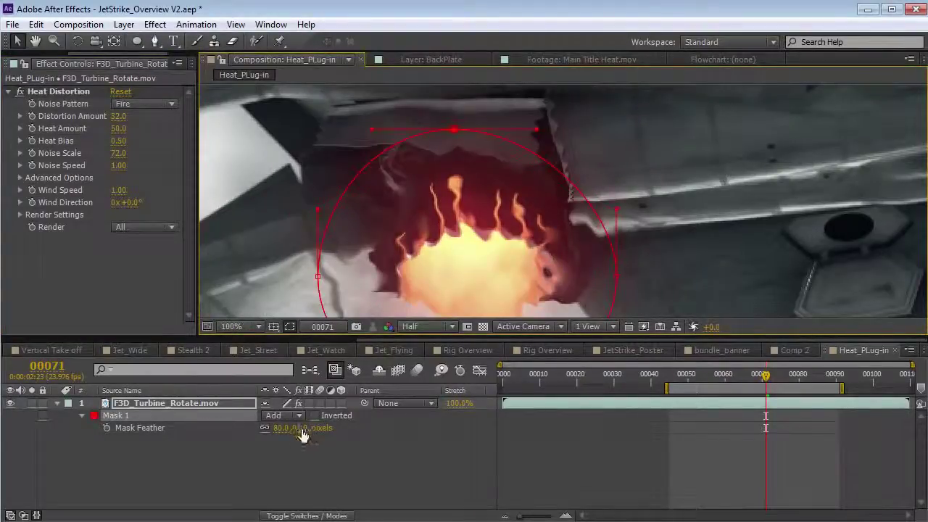
left_click_drag(303, 435, 366, 430)
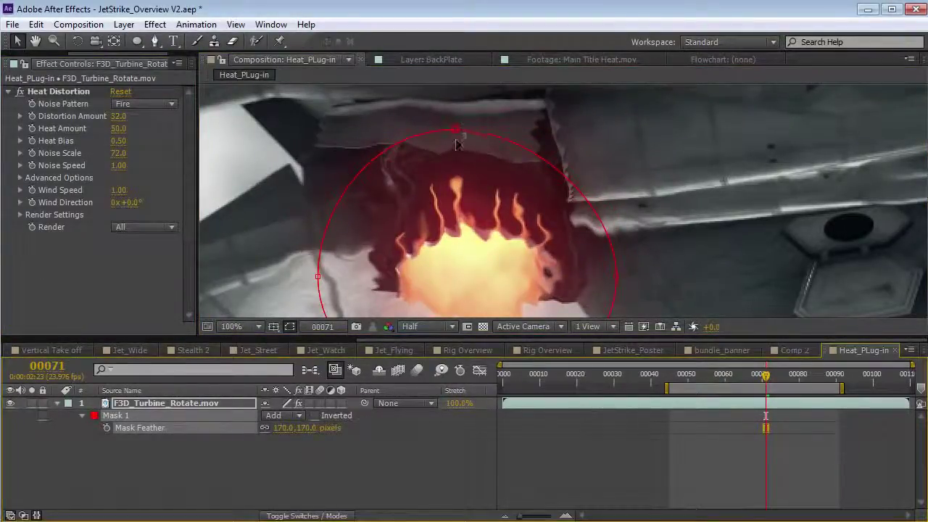
left_click_drag(455, 142, 467, 202)
Draw a second, elliptical mask around the dark opening at the far end of the jet's fuselage
scroll(573, 229, "down", 1)
key("space")
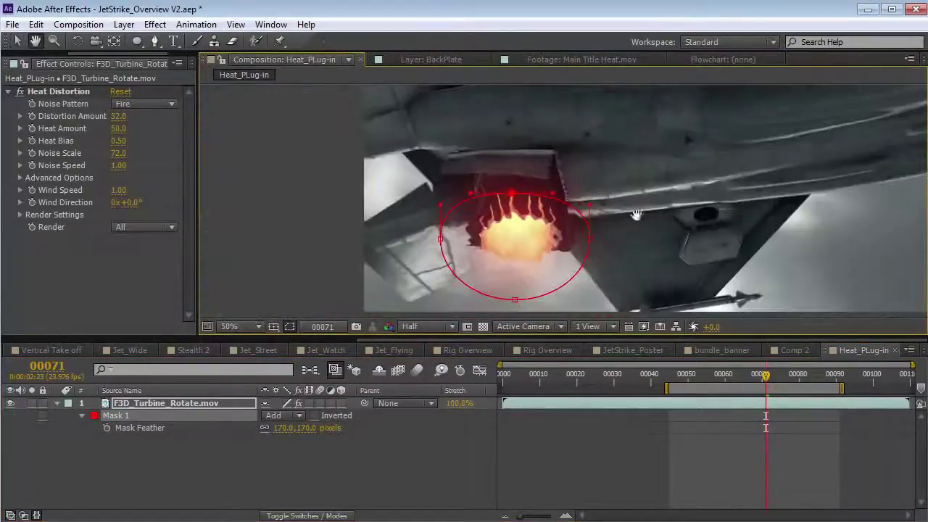
left_click_drag(743, 216, 447, 268)
left_click(137, 41)
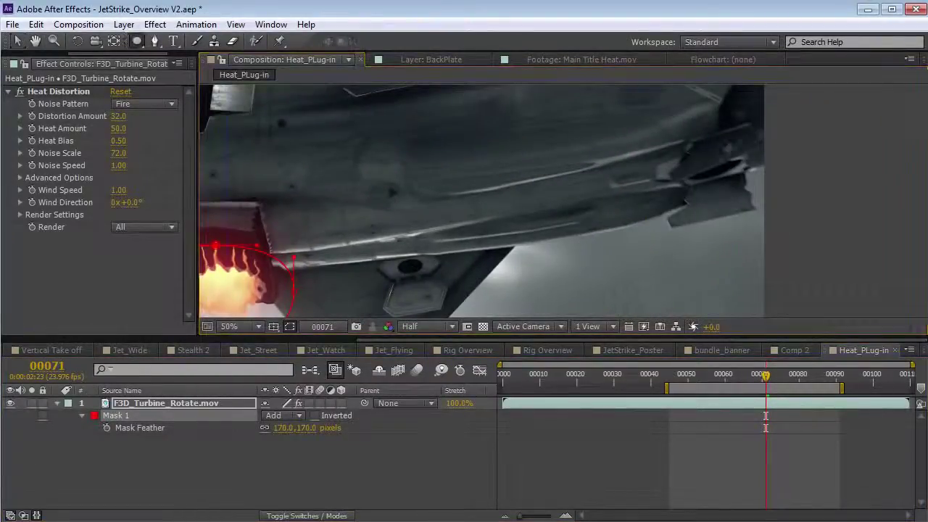
left_click_drag(674, 176, 776, 239)
Feather the second mask by 121 pixels and deselect the layer
key("f")
key("f")
left_click_drag(297, 452, 384, 452)
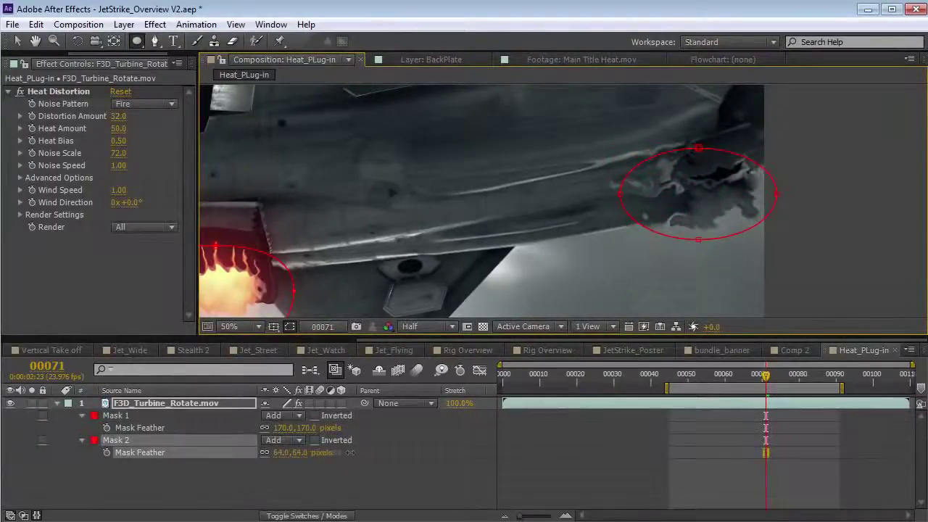
key("v")
left_click(632, 293)
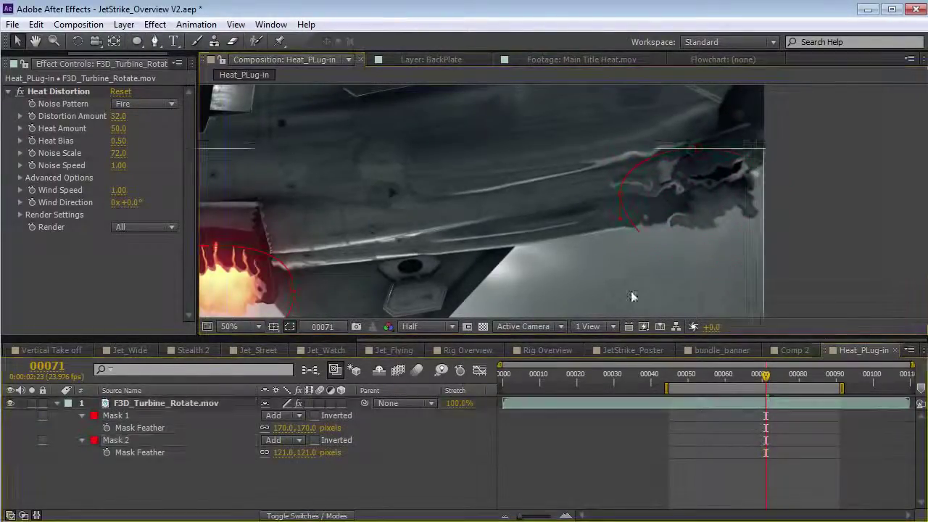
At frame 68, set the Heat Amount to 77, the Heat Bias to 0.29 and the Noise Scale to 55
mouse_move(765, 375)
left_mouse_down()
mouse_move(703, 376)
mouse_move(754, 384)
left_mouse_up()
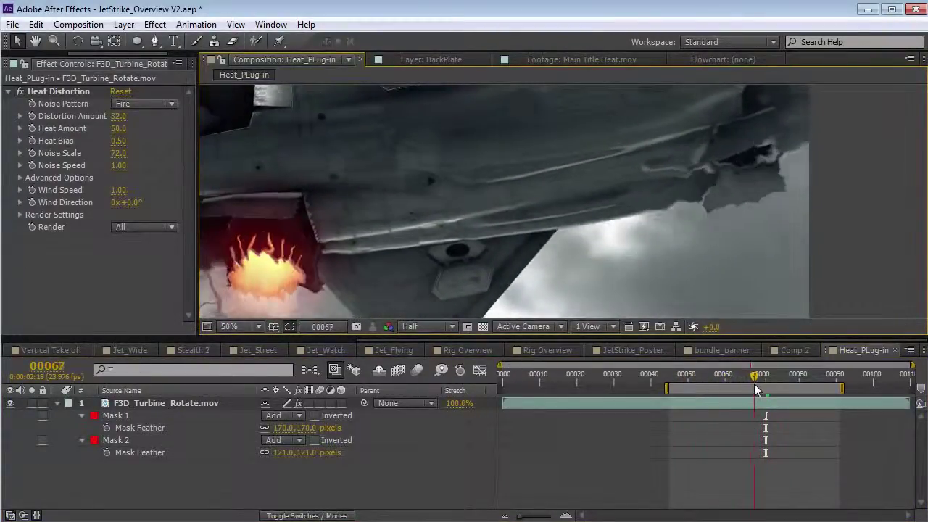
key("h")
left_click_drag(391, 238, 435, 223)
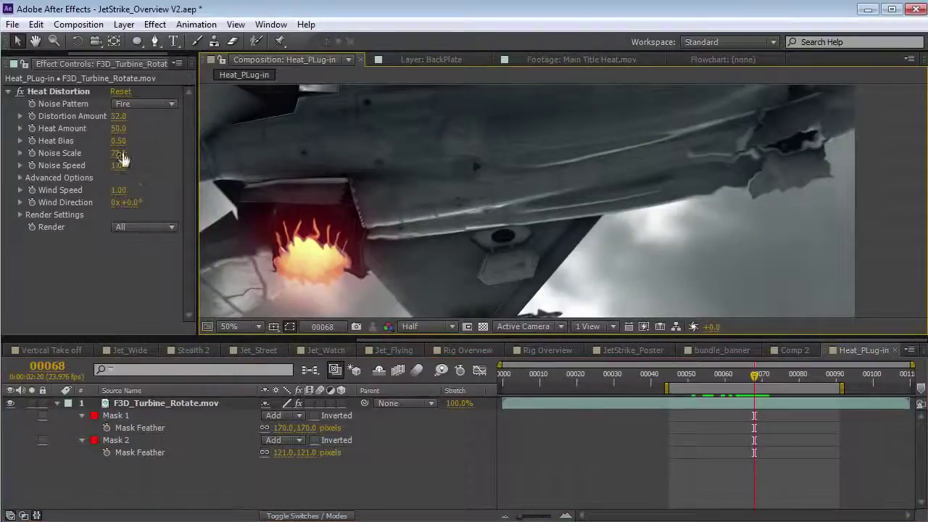
left_click_drag(122, 155, 105, 154)
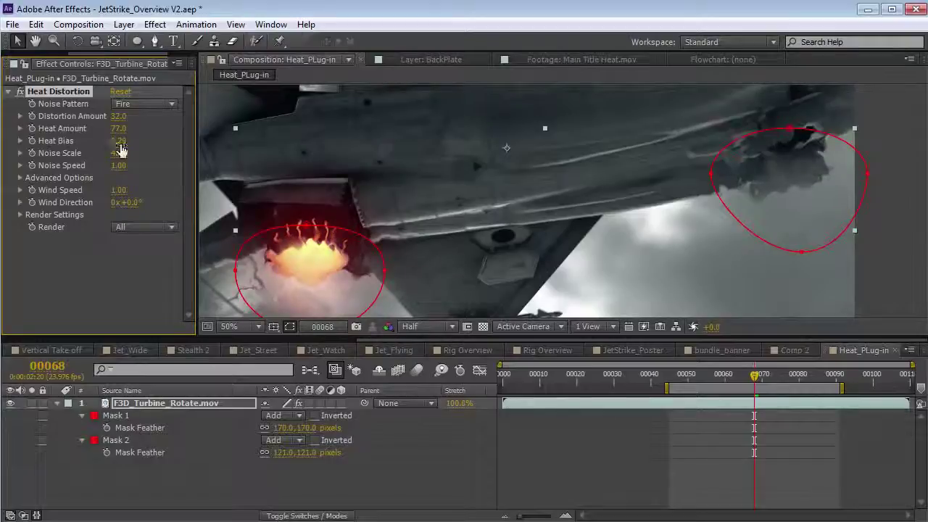
left_click_drag(117, 156, 122, 155)
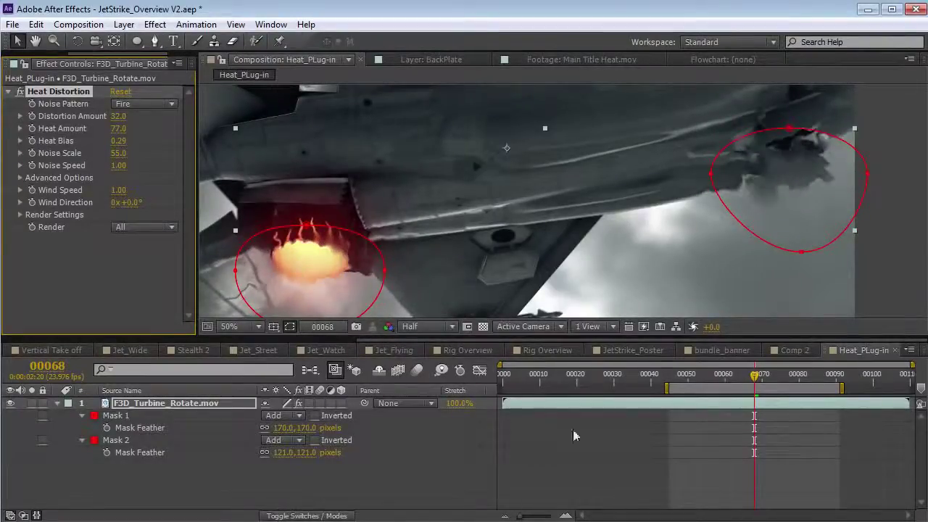
Deselect the layer and play a preview of the masked heat distortion over the work area
left_click(574, 435)
key("space")
left_click_drag(540, 248, 681, 216)
key("KP_0")
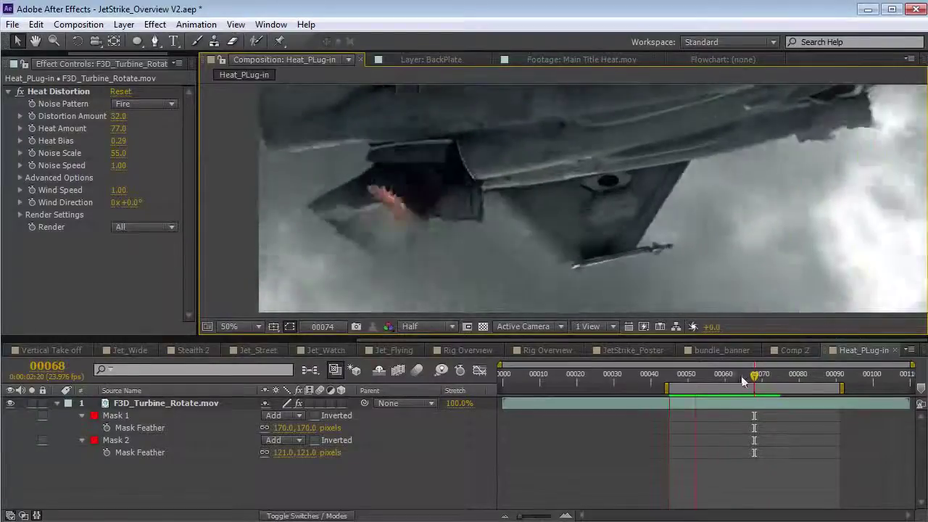
At frame 74, set the Noise Scale to 25 and the Distortion Amount to 11, and preview the exhaust heat
left_click_drag(754, 376, 777, 376)
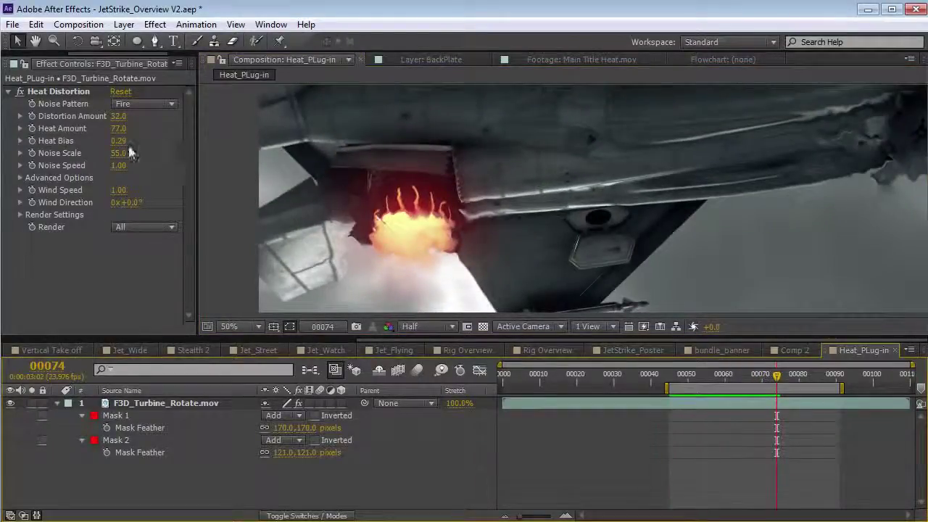
left_click_drag(117, 153, 73, 165)
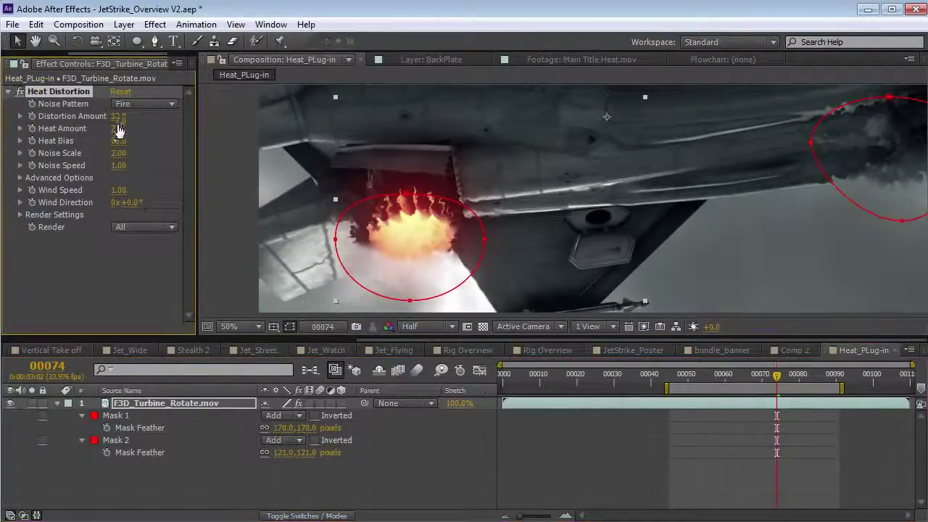
left_click_drag(116, 118, 99, 121)
key("KP_0")
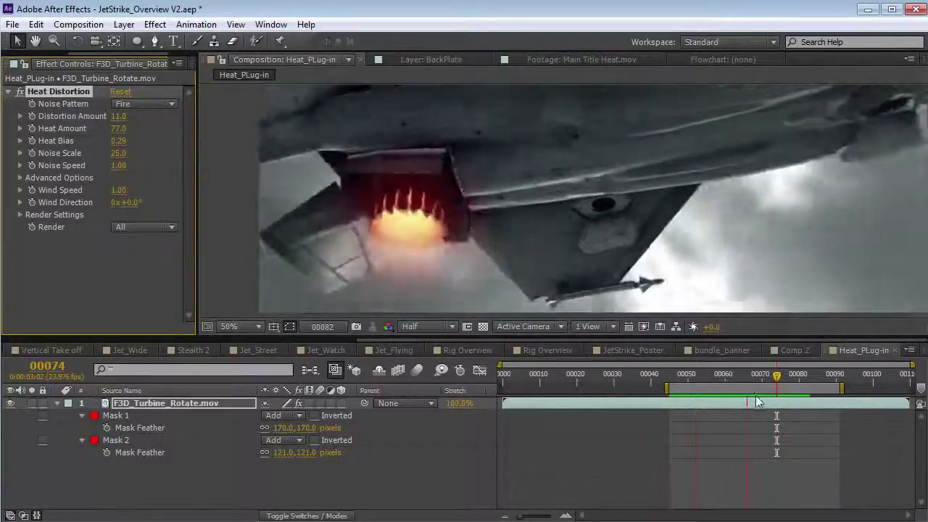
key("space")
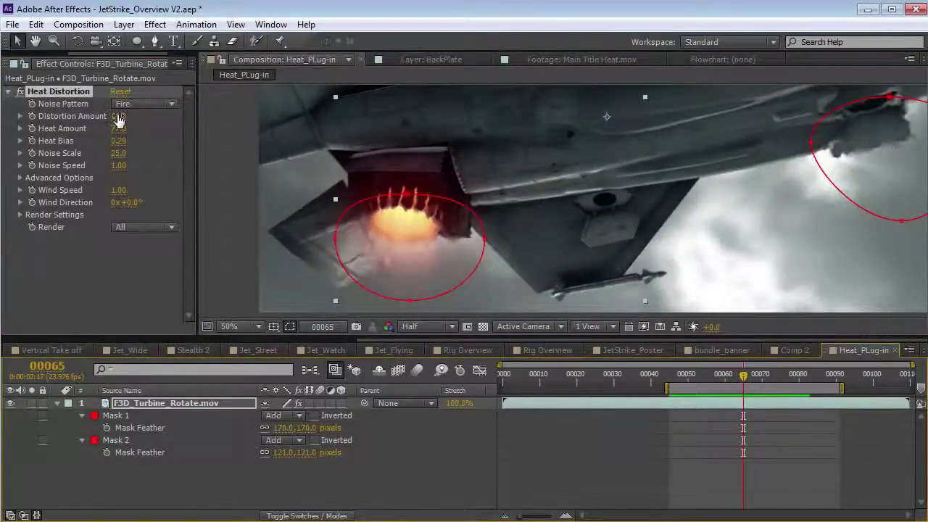
Set the Distortion Amount to 24 and delete the second mask on the turbine layer
left_click_drag(121, 115, 130, 115)
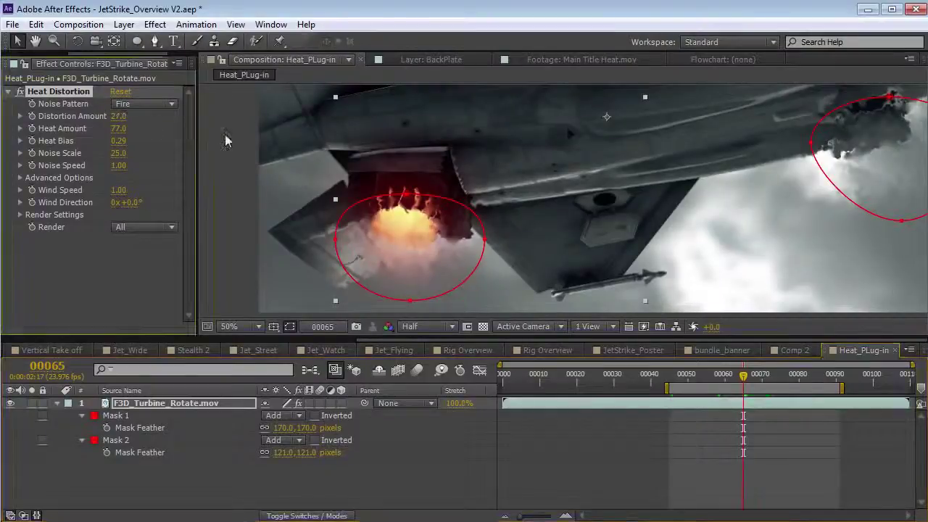
double_click(809, 144)
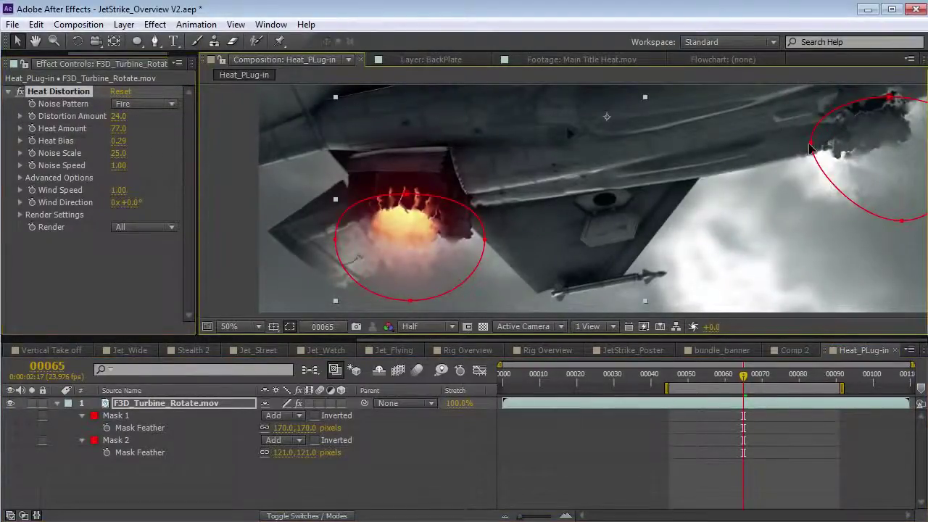
key("Delete")
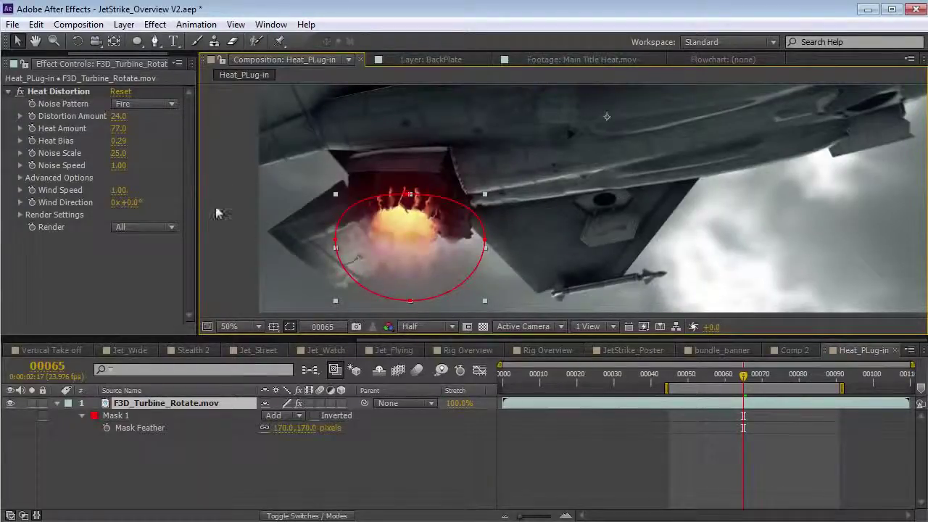
Set the Heat Distortion's Wind Speed to 1.24 and its Wind Direction to -172°
left_click(71, 191)
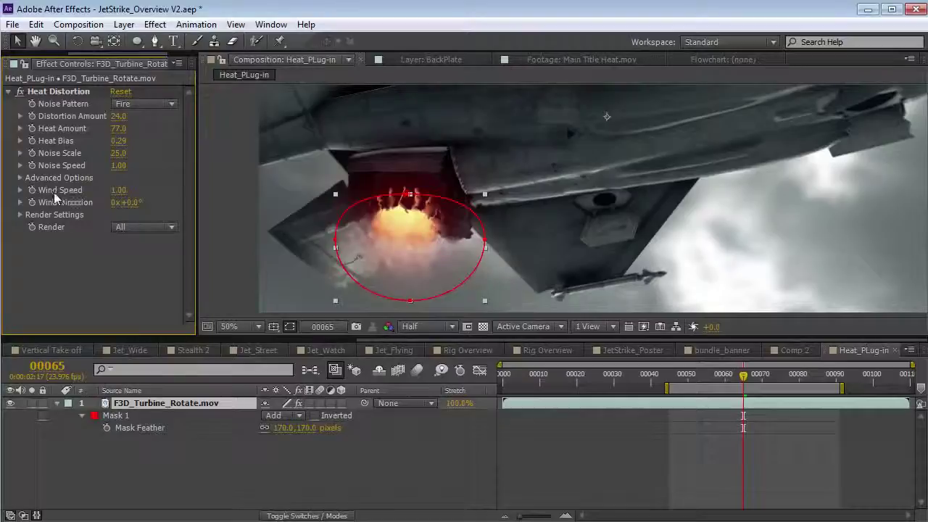
left_click_drag(116, 190, 123, 190)
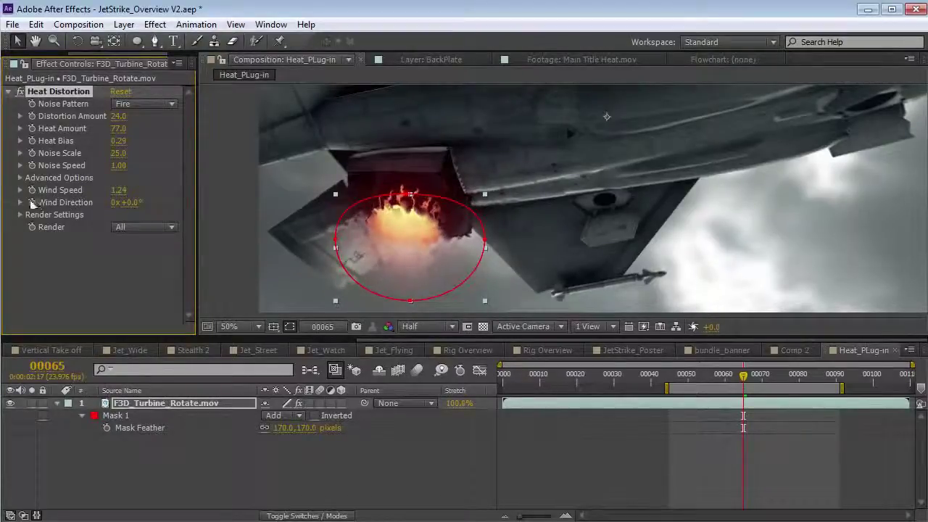
left_click(21, 203)
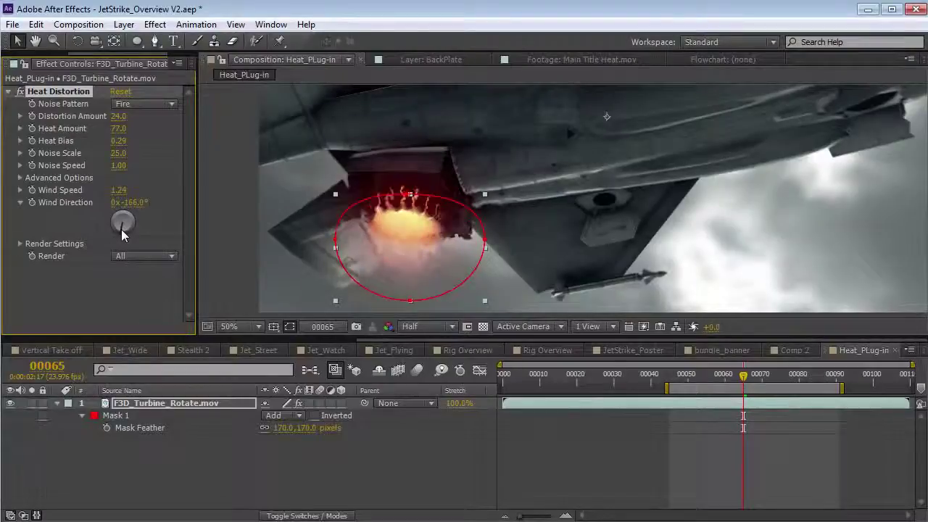
left_click_drag(122, 229, 121, 251)
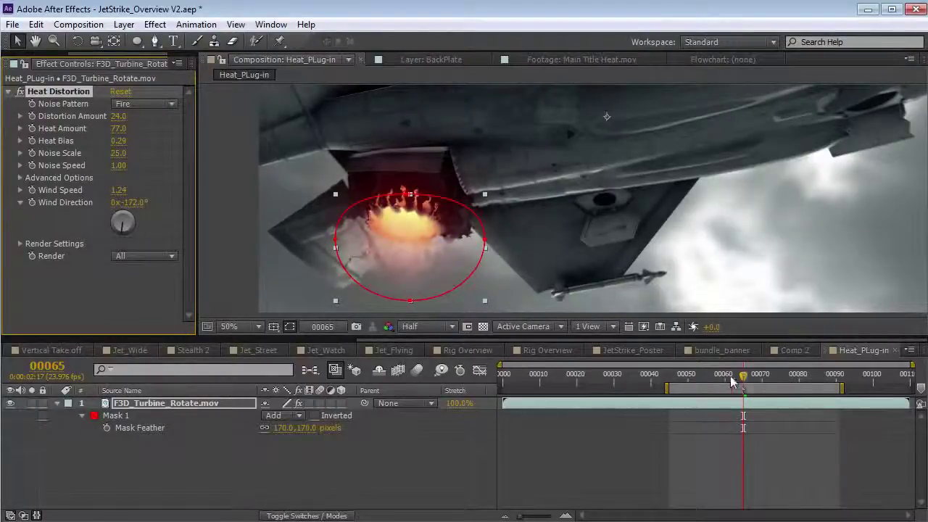
Raise the Wind Speed to 5.25, checking the exhaust heat at several frames of the work area
left_click(732, 380)
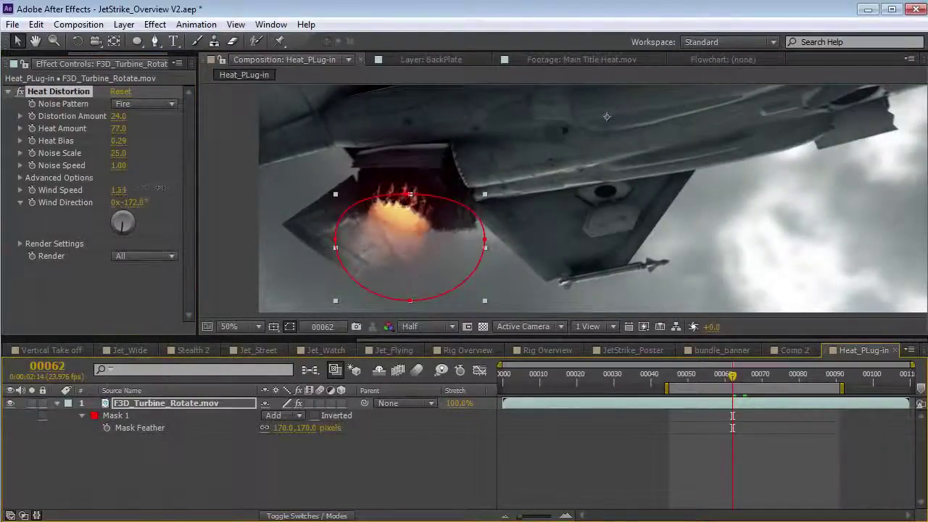
left_click(688, 378)
left_click_drag(692, 384, 772, 389)
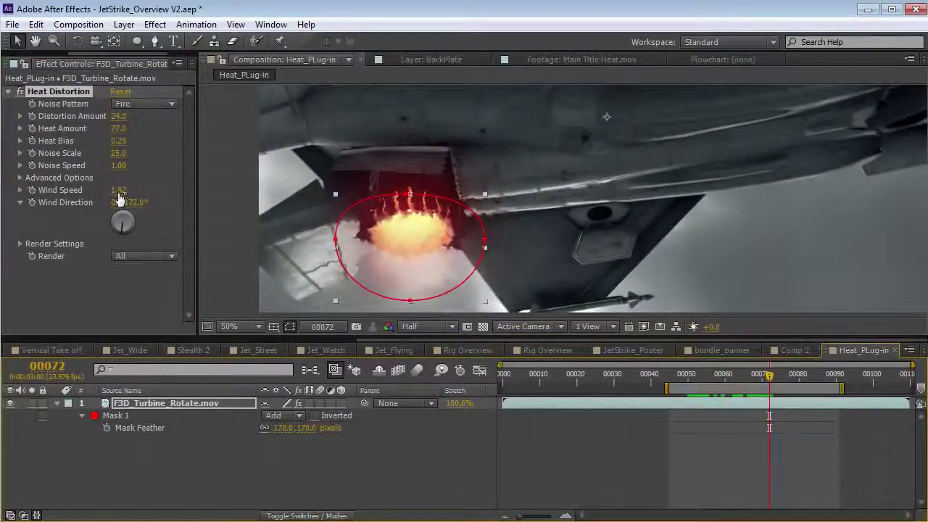
left_click(120, 190)
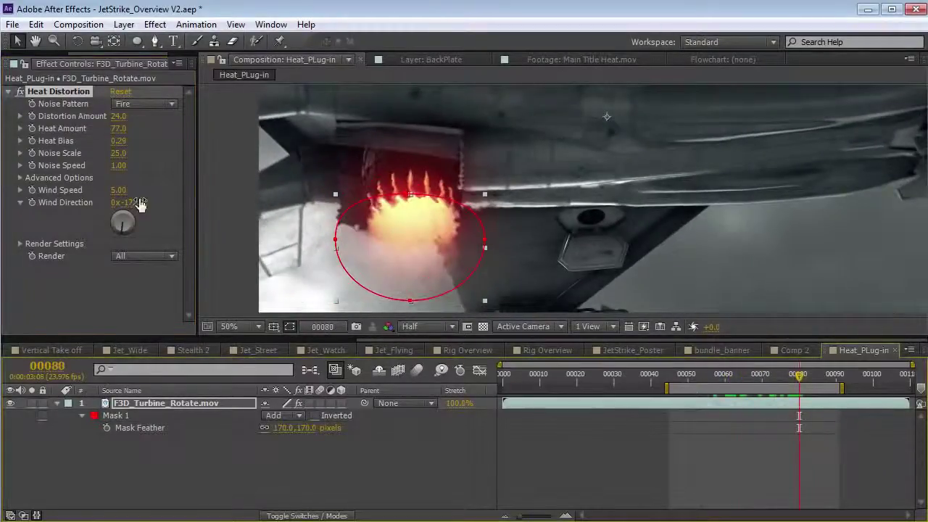
left_click_drag(131, 190, 134, 190)
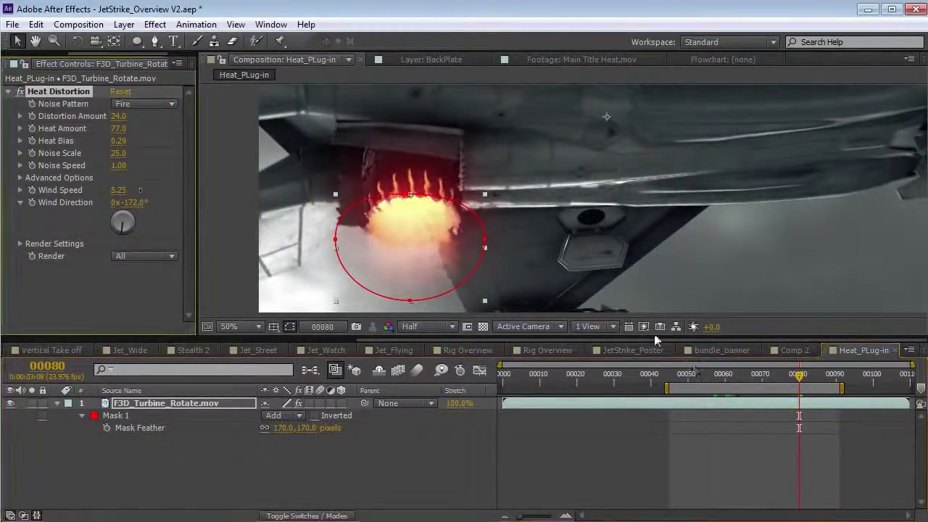
left_click(728, 377)
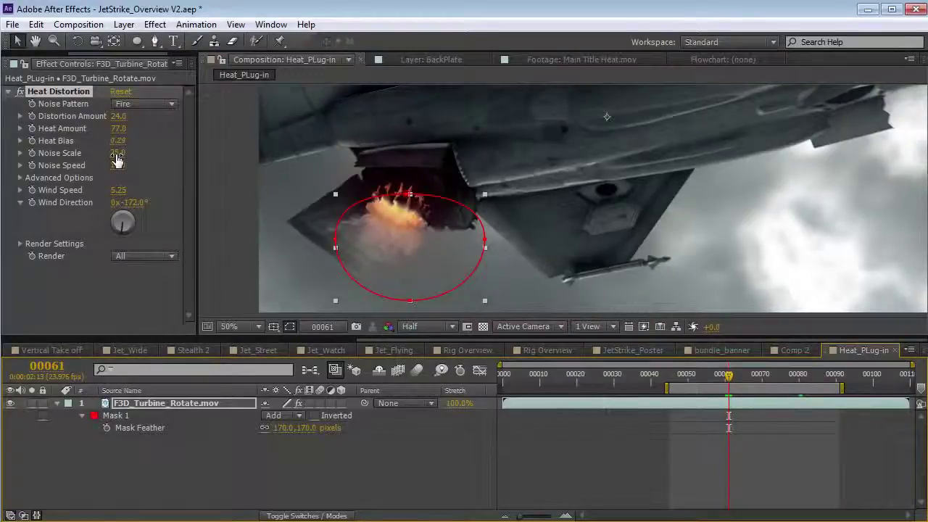
Adjust the Noise Scale to 49, comparing frames 61 and 73, and preview the exhaust heat without the layer selected
left_click_drag(141, 147, 150, 147)
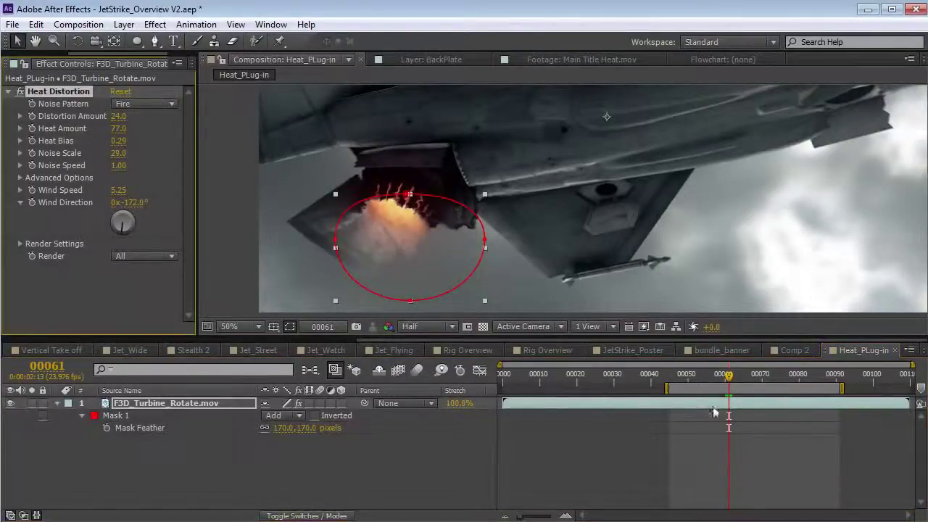
left_click_drag(729, 382, 772, 375)
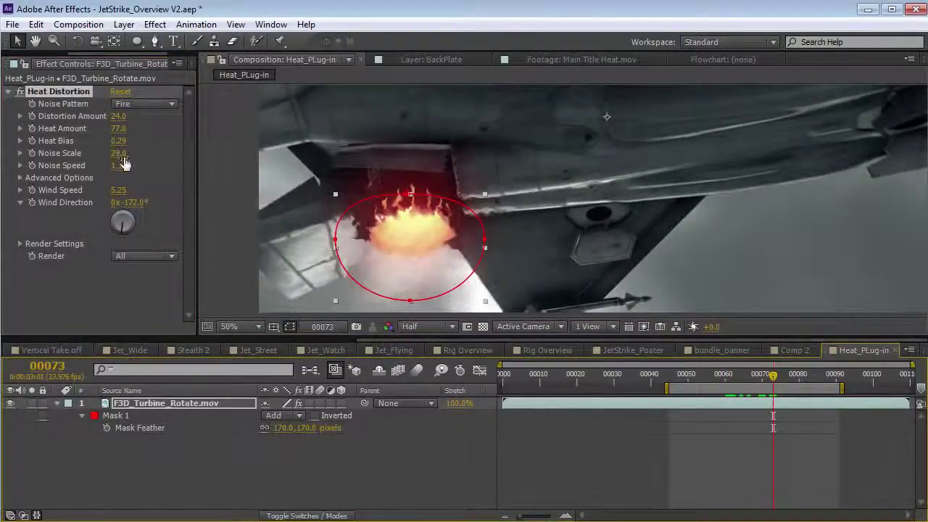
left_click_drag(120, 154, 144, 154)
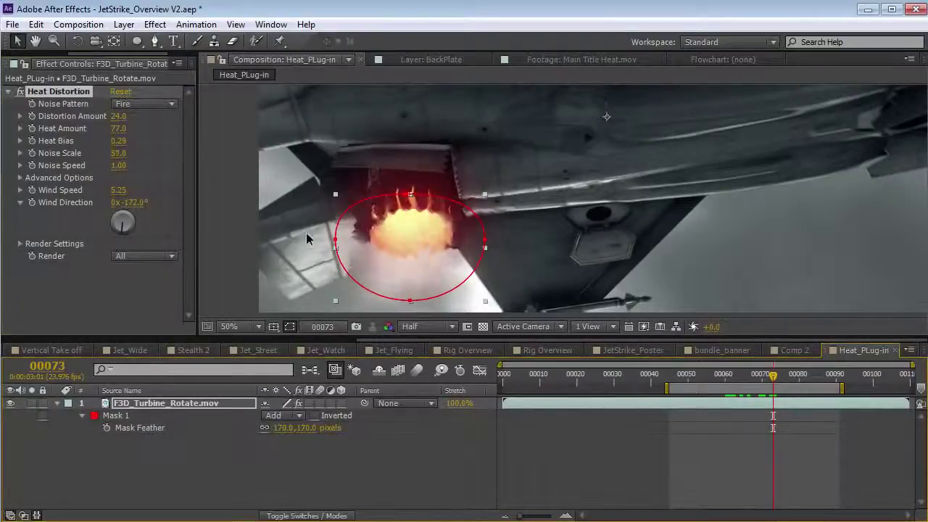
left_click(755, 492)
key("KP_0")
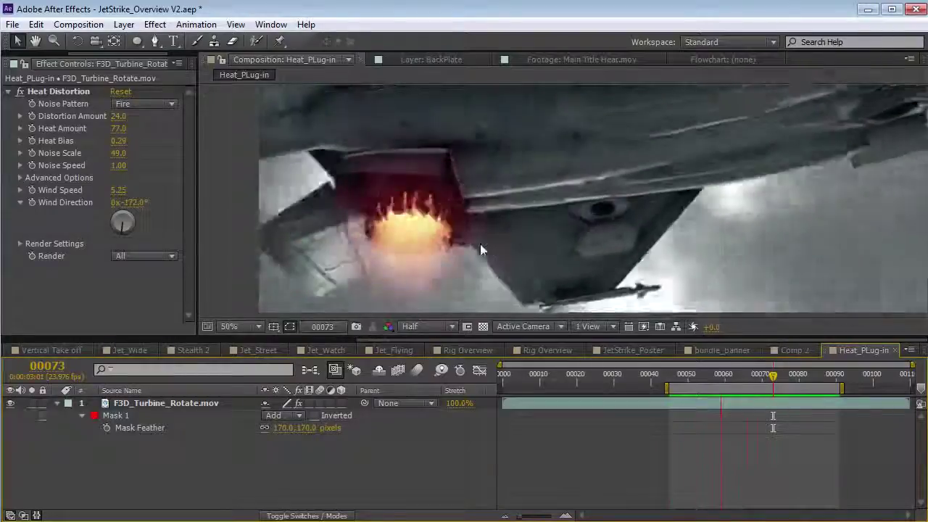
At frame 77, set the Distortion Amount to 44 and the Noise Pattern to Smoke, and preview the exhaust
left_click(786, 378)
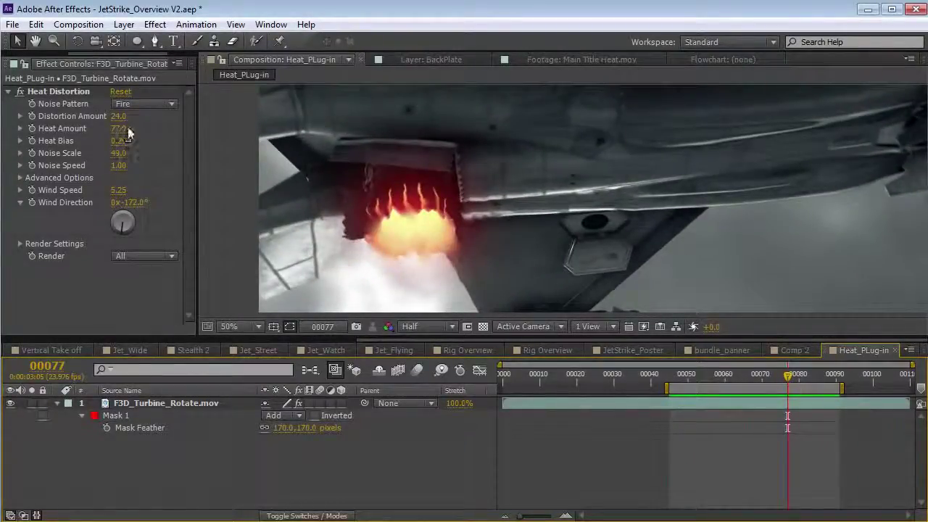
left_click_drag(118, 116, 133, 118)
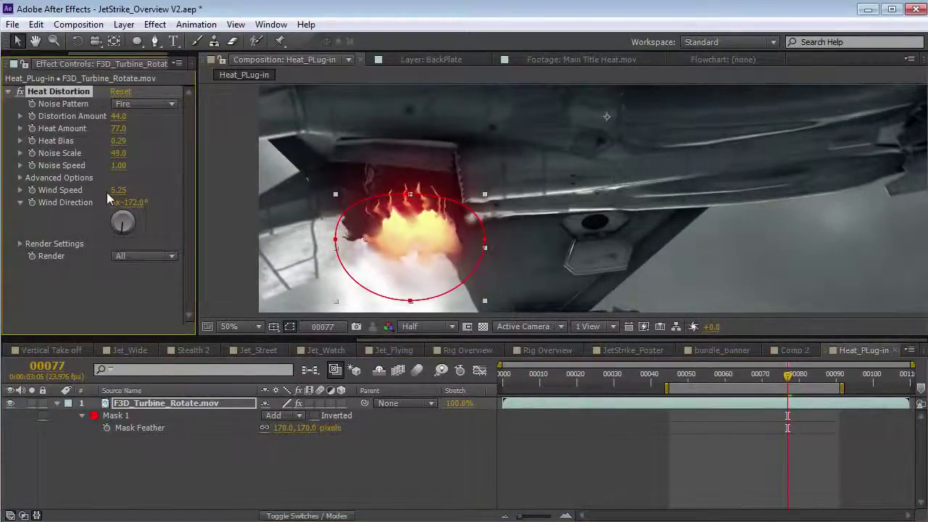
left_click(20, 178)
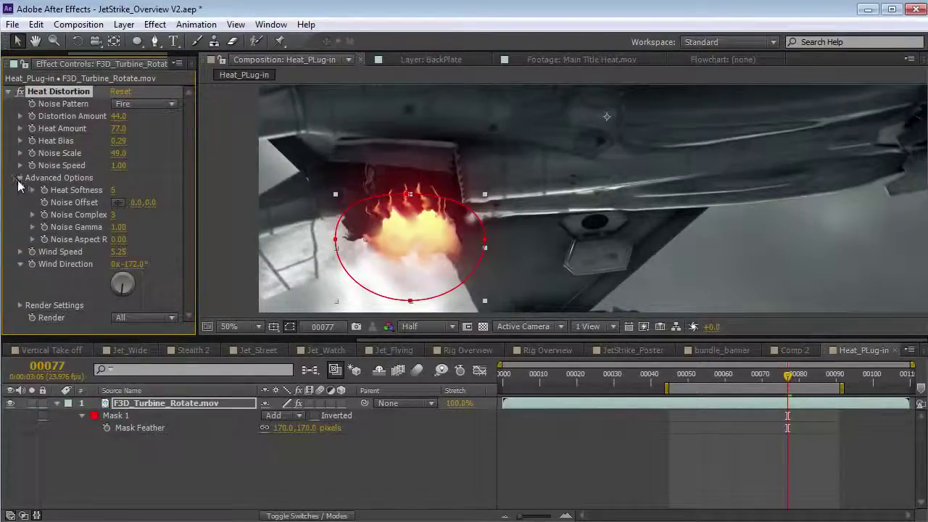
left_click(20, 178)
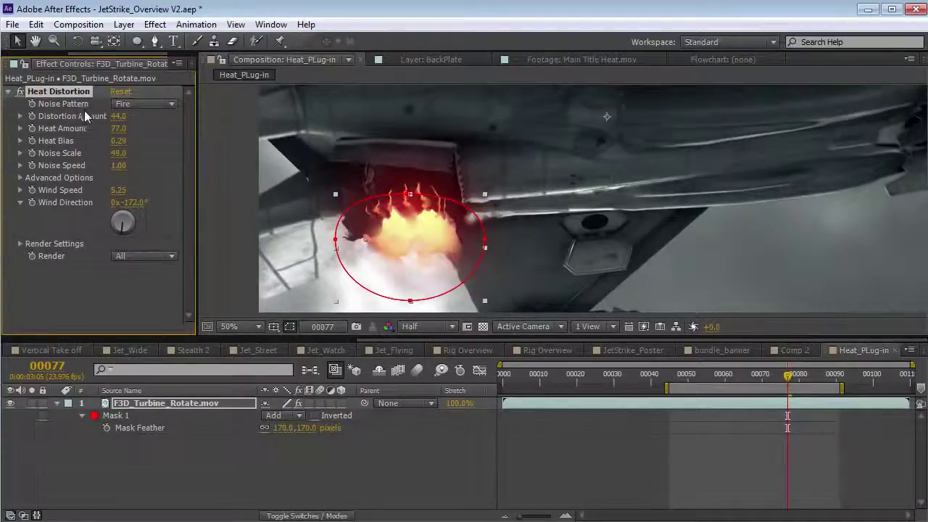
left_click(143, 103)
left_click(145, 136)
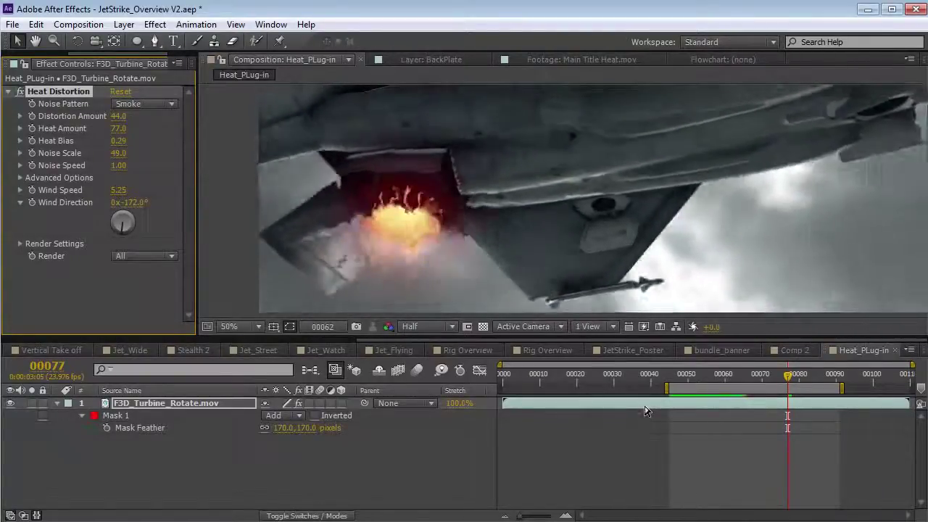
Set the Distortion Amount to 28 and the Noise Pattern to Incendiary, preview the work area, and deselect the layer
left_click_drag(120, 118, 111, 116)
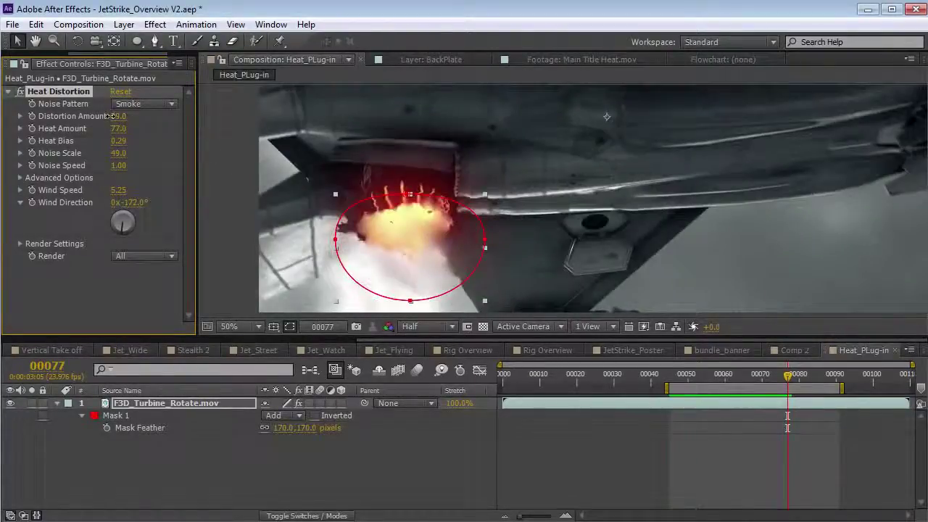
left_click(144, 103)
left_click(148, 154)
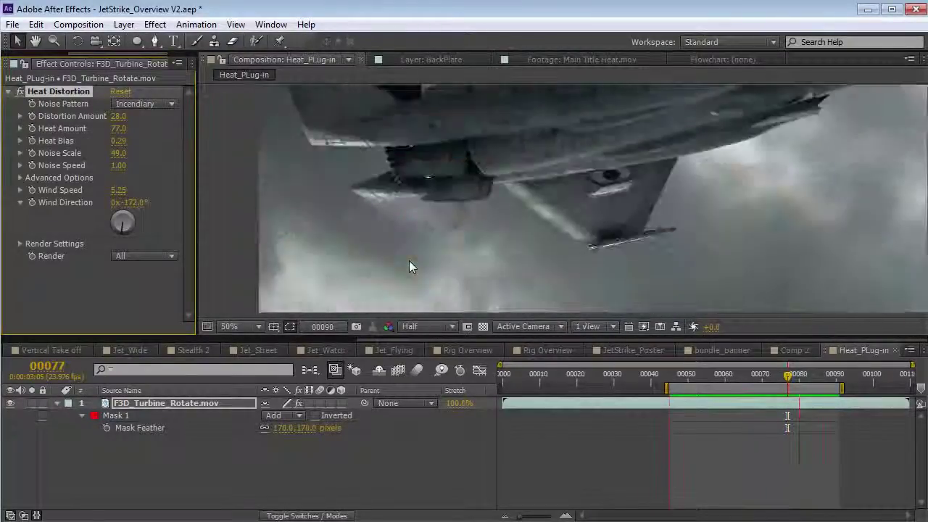
key("space")
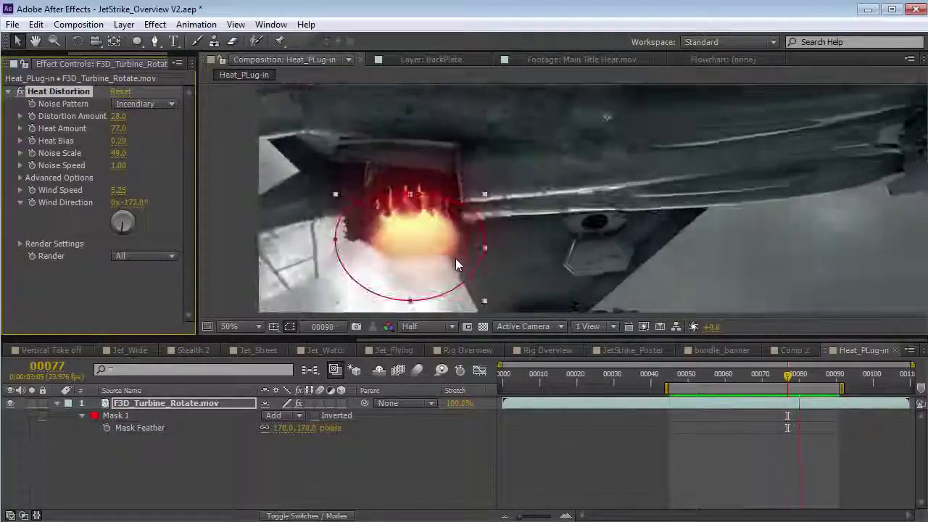
key("KP_0")
key("space")
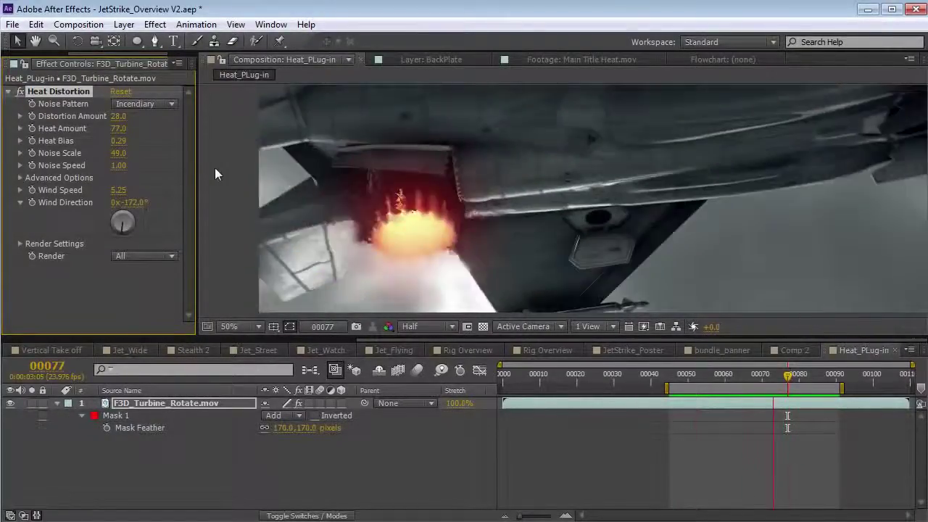
key("space")
left_click(588, 440)
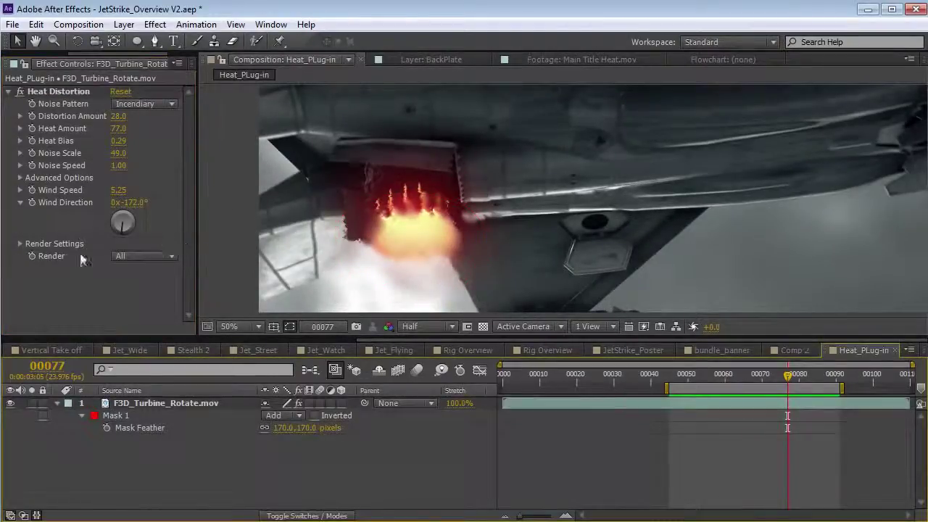
Render only the Noise Pattern of the heat effect and play a preview of it
left_click(154, 255)
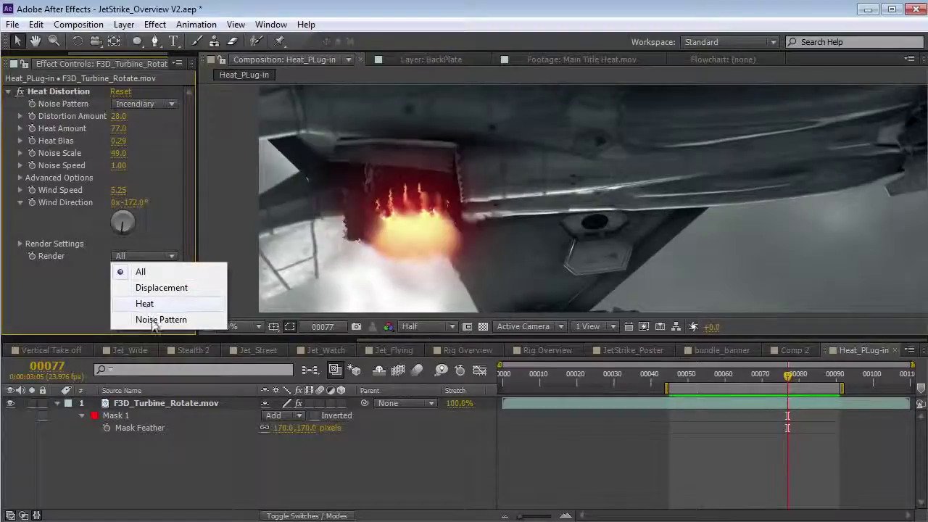
left_click(154, 320)
left_click(456, 282)
left_click(709, 423)
key("space")
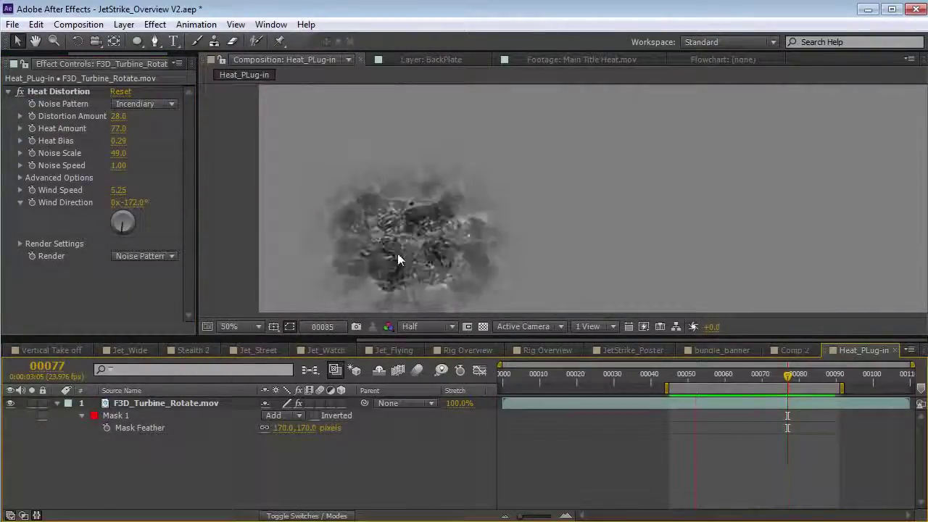
Return the Render mode to All, set the Noise Speed to 1.85, and preview the exhaust heat
left_click(145, 256)
left_click(150, 271)
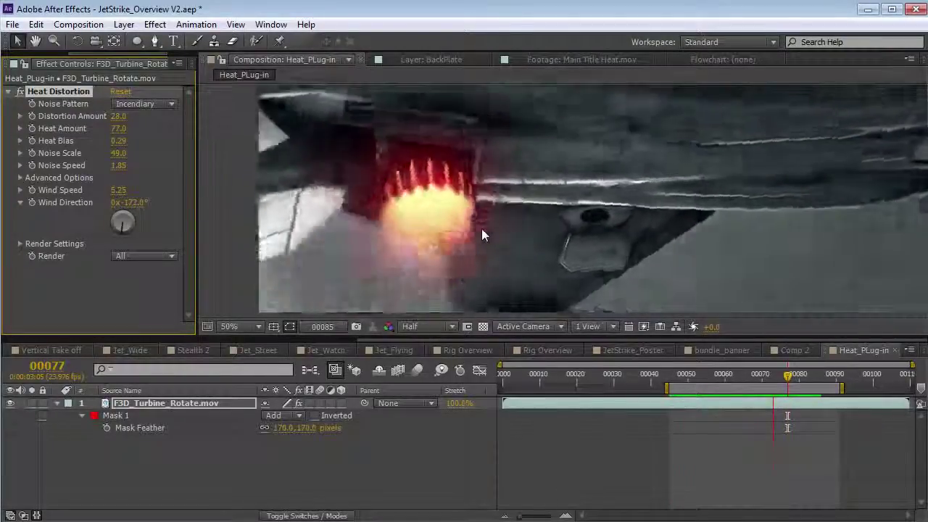
key("space")
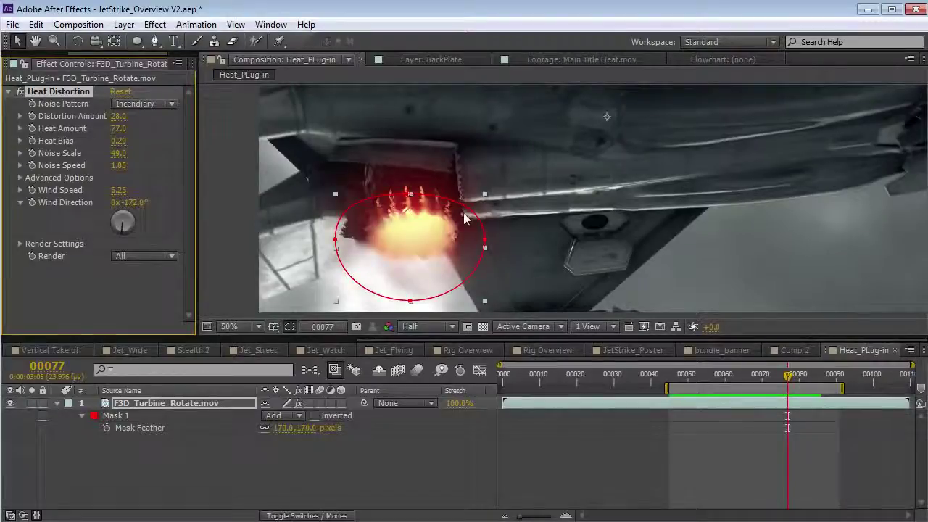
Lower the top edge of the mask slightly so it sits closer to the glowing turbine exhaust
scroll(414, 210, "up", 1)
left_click_drag(319, 244, 589, 202)
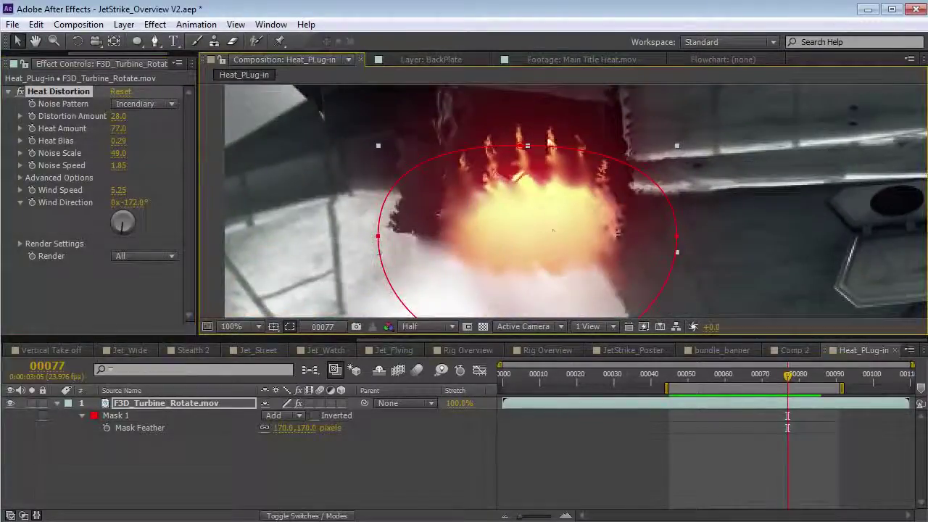
left_click_drag(518, 174, 518, 129)
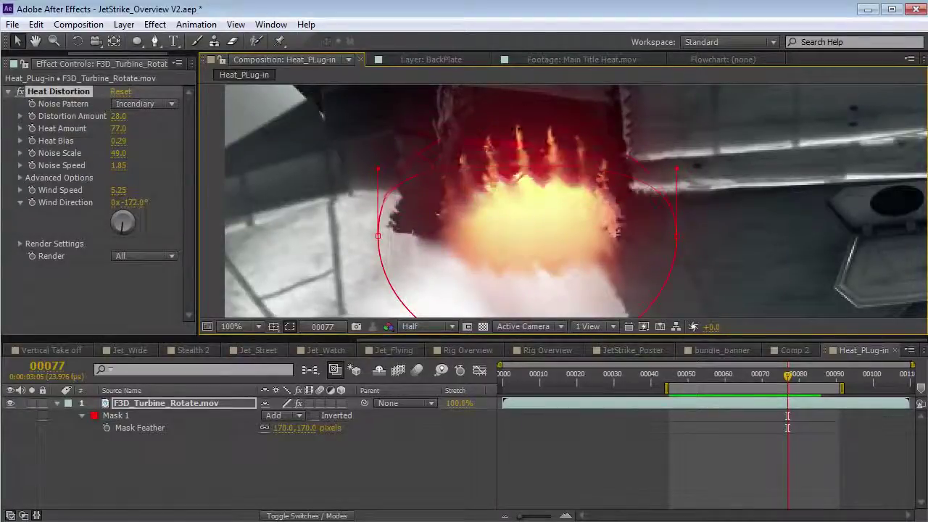
left_click_drag(517, 169, 516, 157)
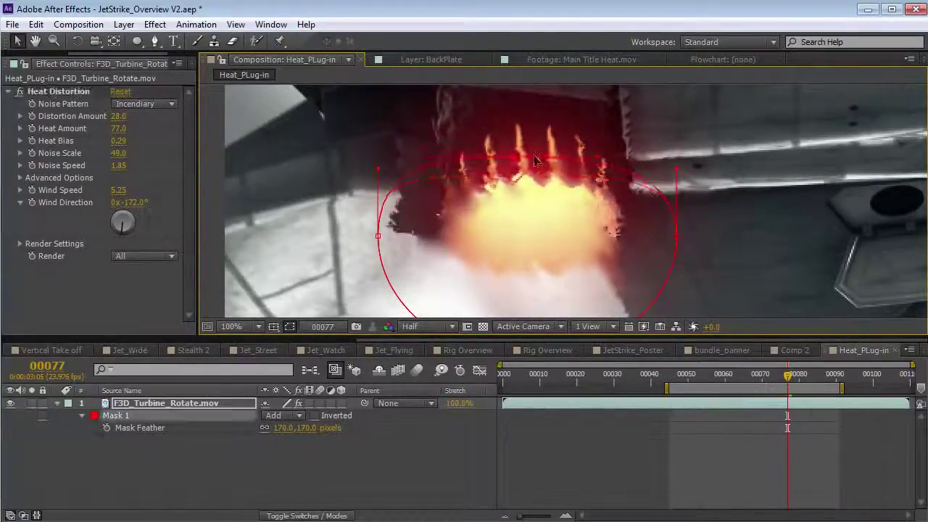
scroll(535, 180, "down", 1)
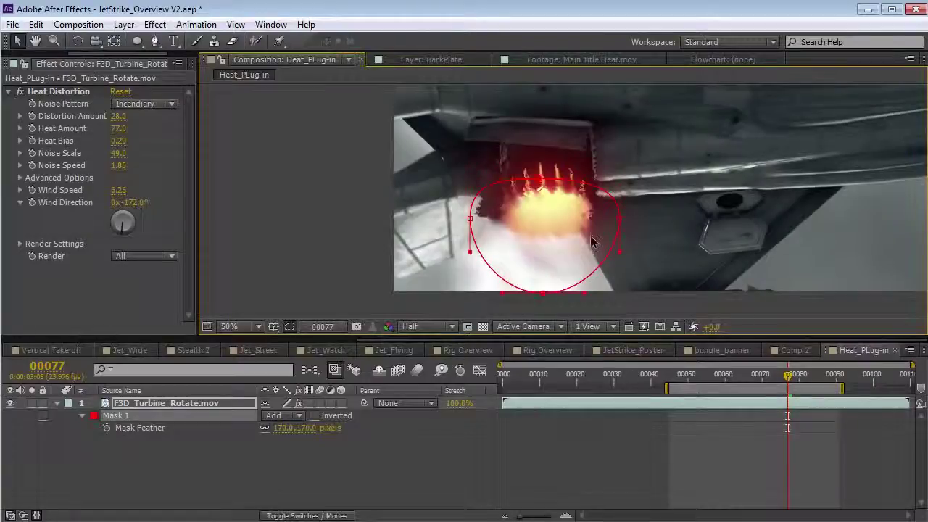
Preview the reshaped heat mask, fit the whole jet in view at 25%, and deselect the layer
key("KP_0")
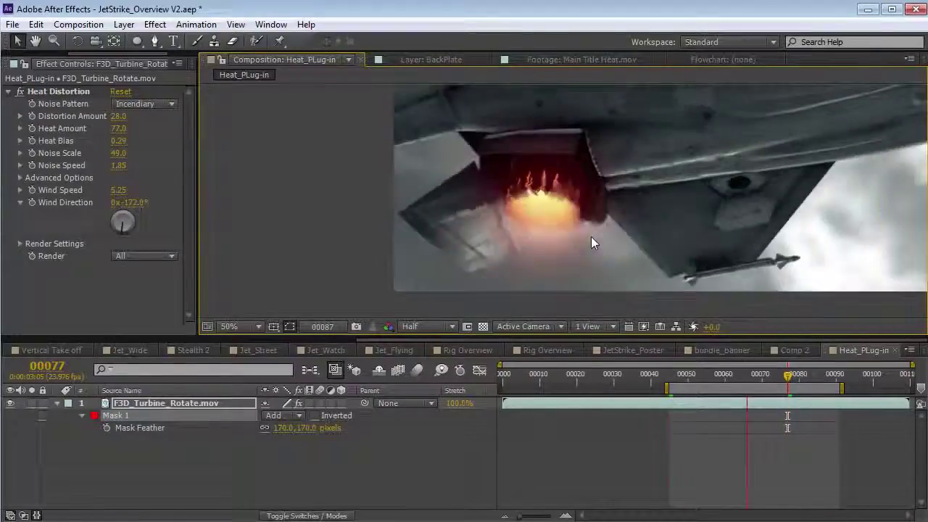
key("space")
scroll(621, 193, "down", 2)
left_click_drag(700, 186, 577, 231)
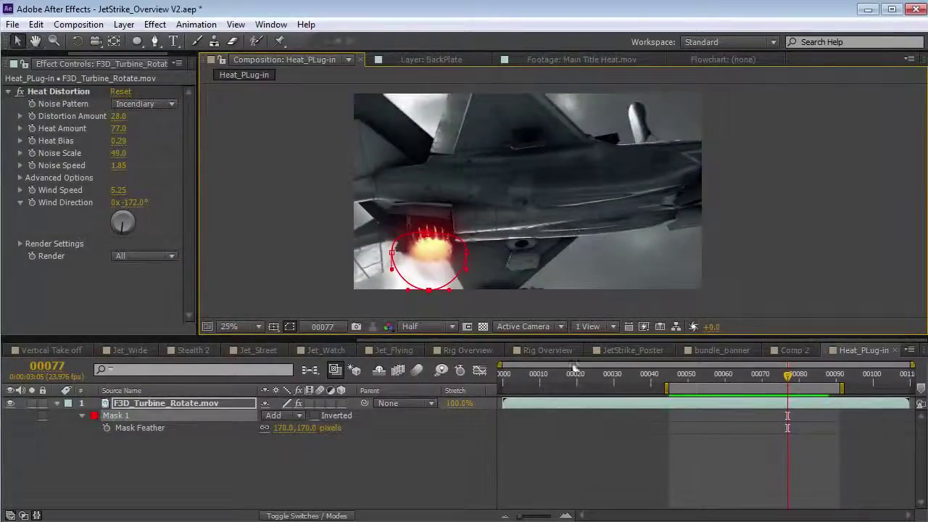
left_click(586, 467)
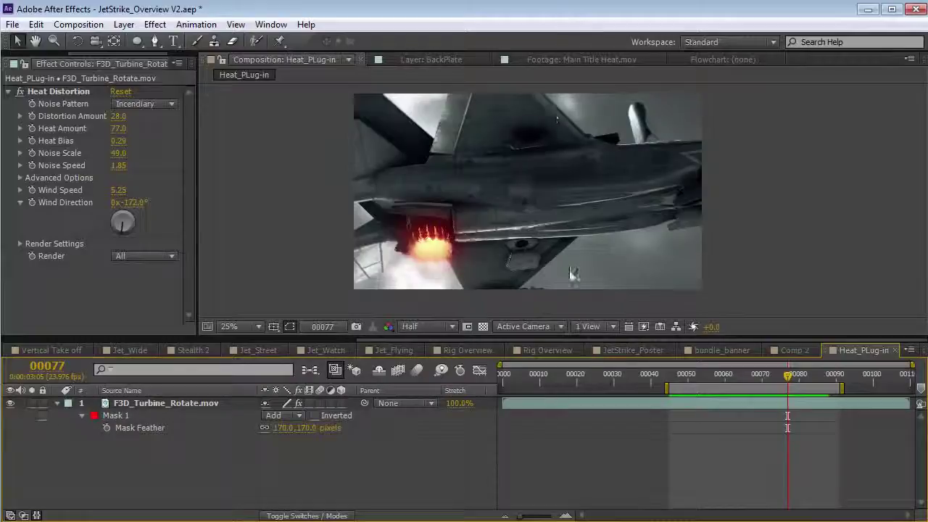